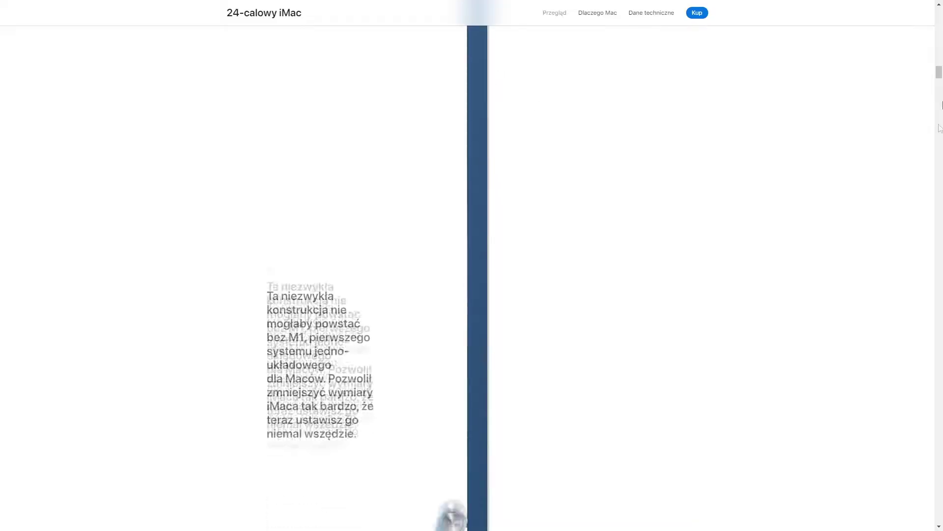
# - Examine how the iMac product page animates the computer's side view as the page scrolls
pyautogui.scroll(-10, 691, 238)
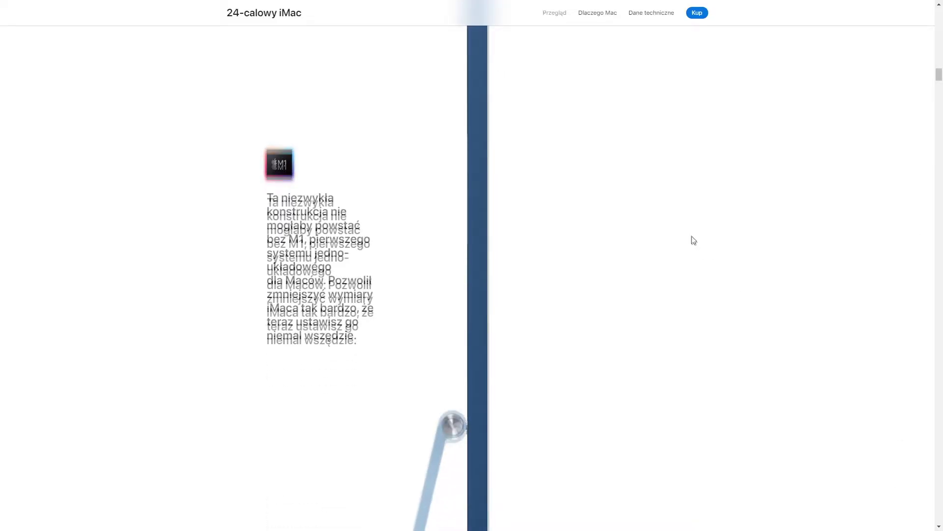
pyautogui.scroll(-6, 704, 192)
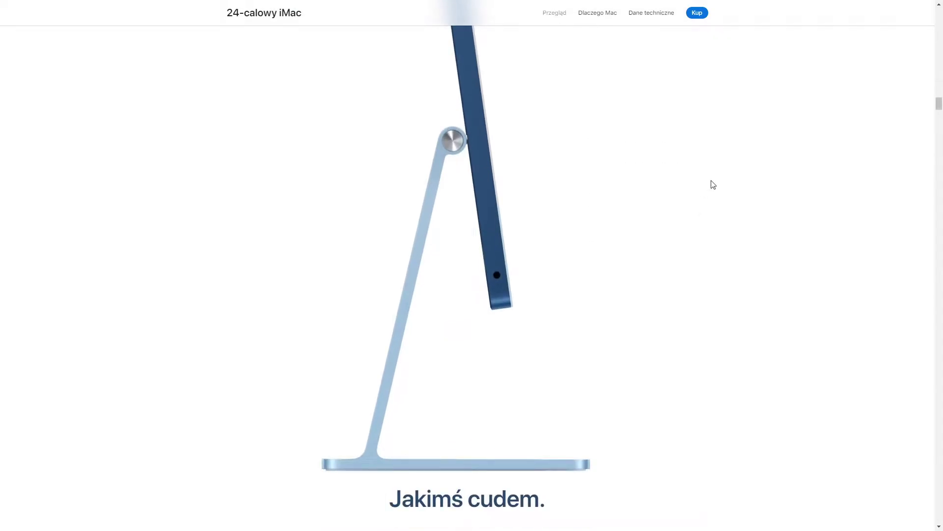
pyautogui.scroll(-5, 713, 190)
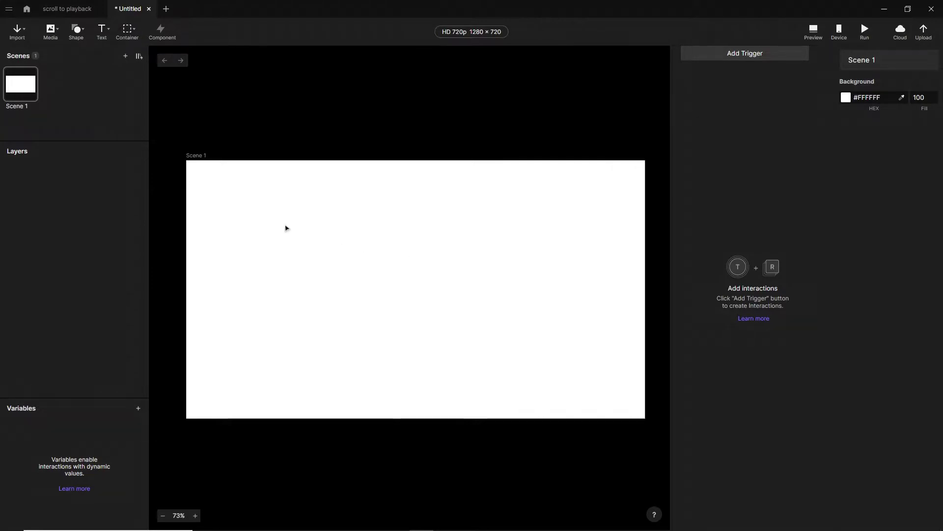
pyautogui.click(130, 33)
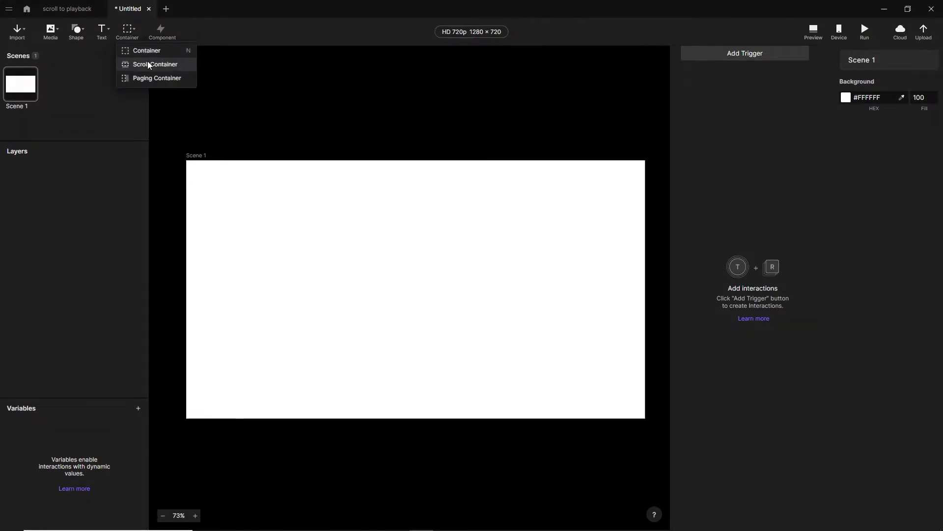
pyautogui.click(147, 52)
pyautogui.moveTo(227, 217); pyautogui.dragTo(331, 282)
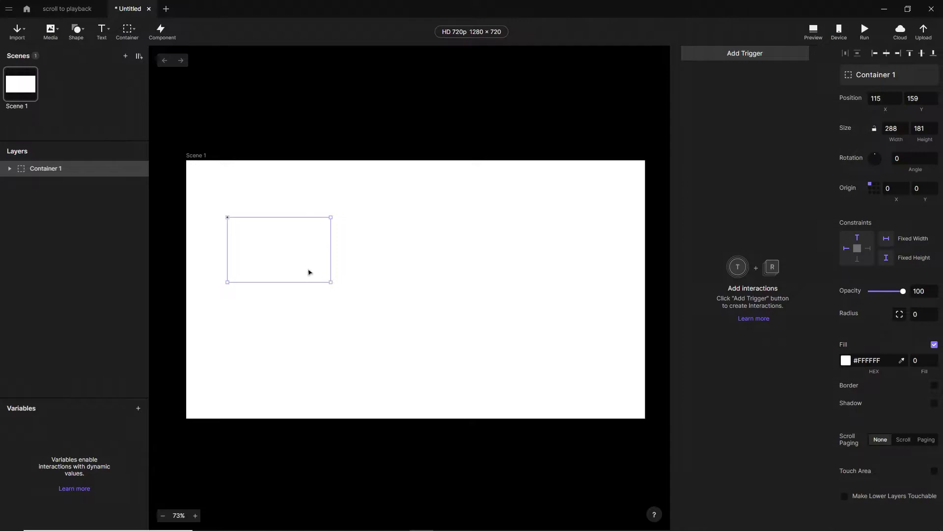
pyautogui.hotkey('ctrl', 'z')
# - Add a scroll container at the scene's origin and stretch it to cover the full 1280 × 720 scene
pyautogui.click(129, 31)
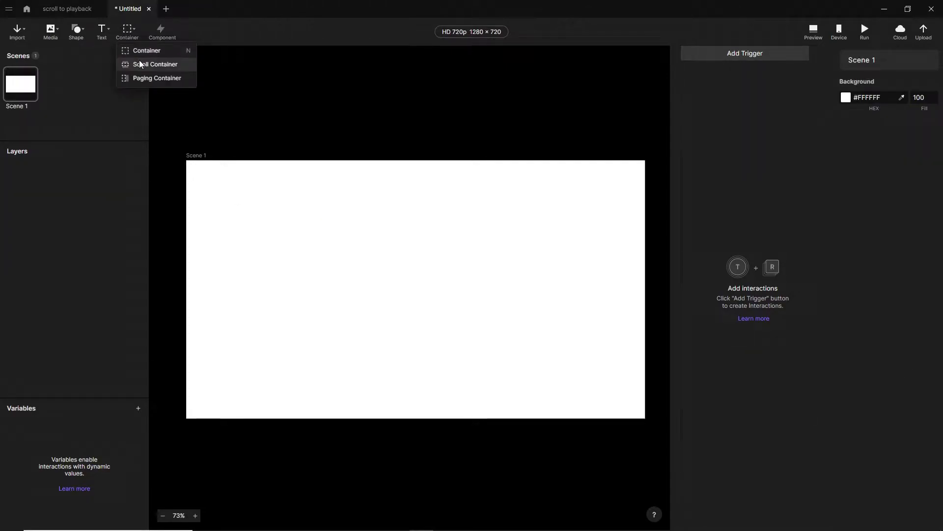
pyautogui.click(140, 61)
pyautogui.moveTo(225, 211); pyautogui.dragTo(356, 288)
pyautogui.moveTo(301, 255); pyautogui.dragTo(257, 199)
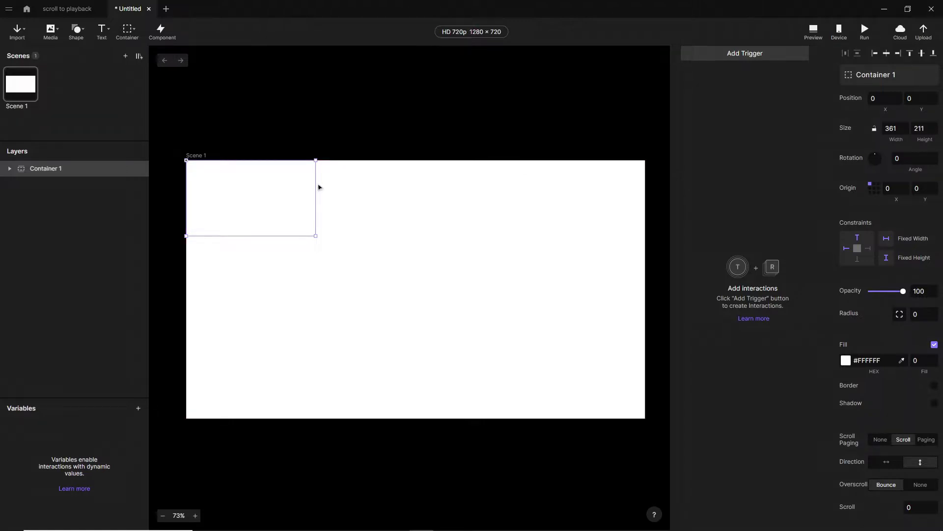
pyautogui.moveTo(317, 187); pyautogui.dragTo(645, 189)
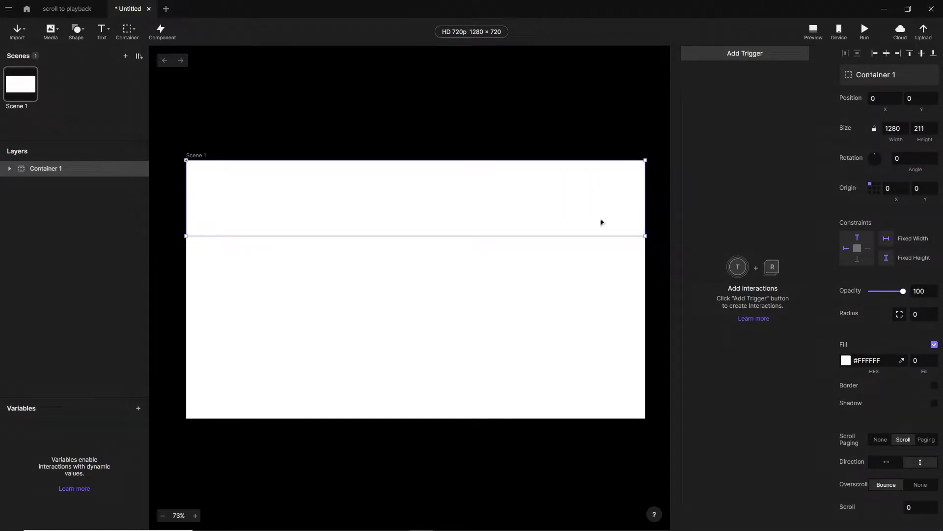
pyautogui.moveTo(581, 236); pyautogui.dragTo(567, 417)
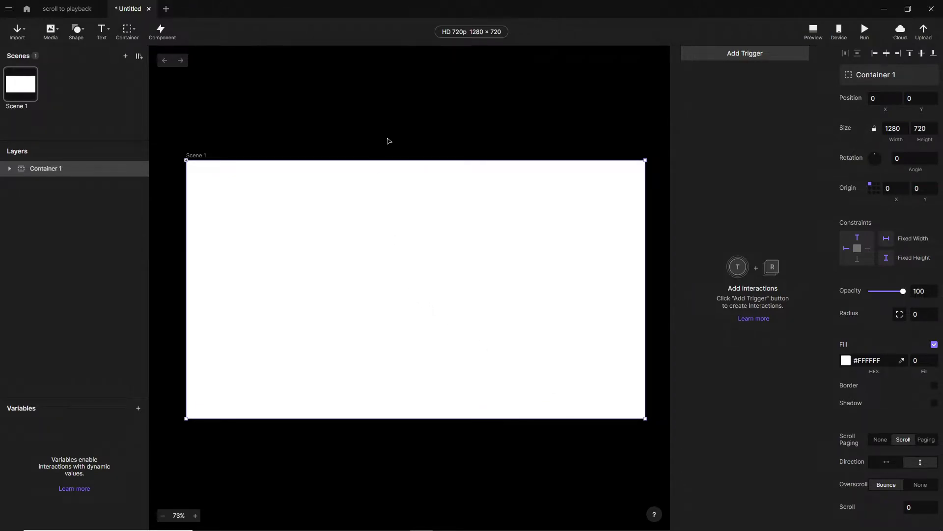
# - Paste the two-second laptop video into the scene as a separate layer above the scroll container
pyautogui.click(369, 140)
pyautogui.hotkey('ctrl', 'v')
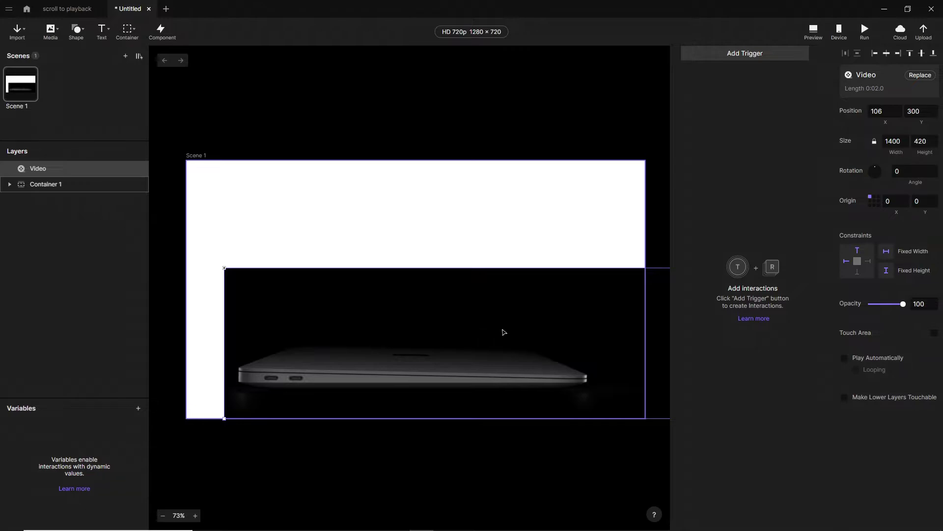
pyautogui.click(845, 359)
pyautogui.click(844, 358)
# - Enable Make Lower Layers Touchable for the laptop video and check the scene in the preview
pyautogui.click(845, 397)
pyautogui.click(855, 400)
pyautogui.click(811, 31)
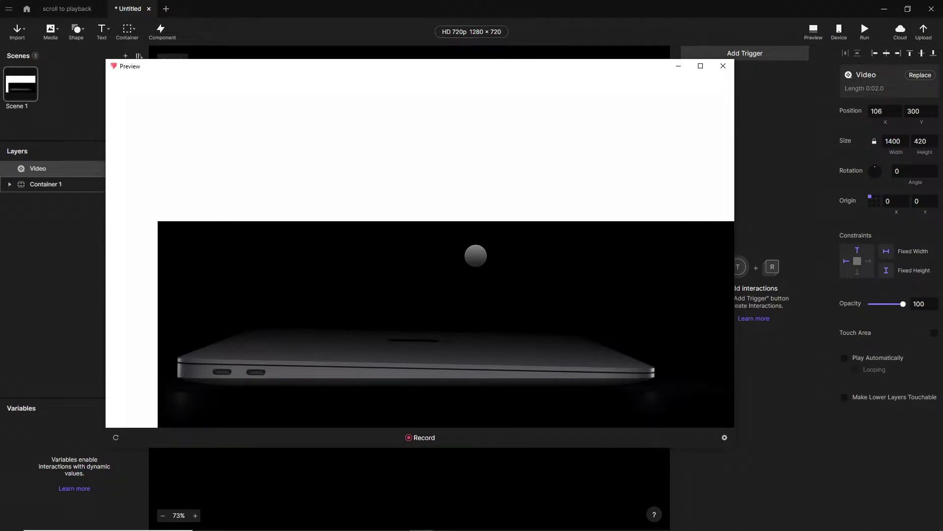
pyautogui.click(724, 65)
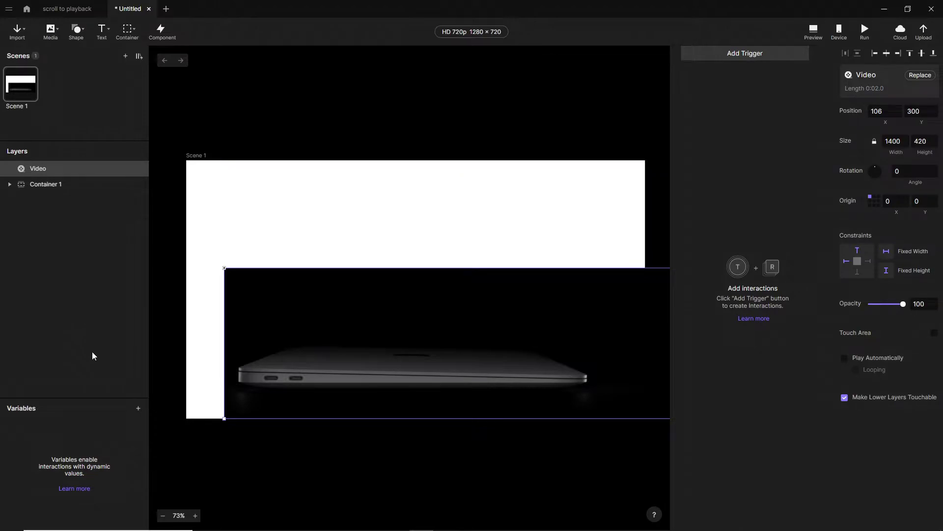
pyautogui.click(140, 409)
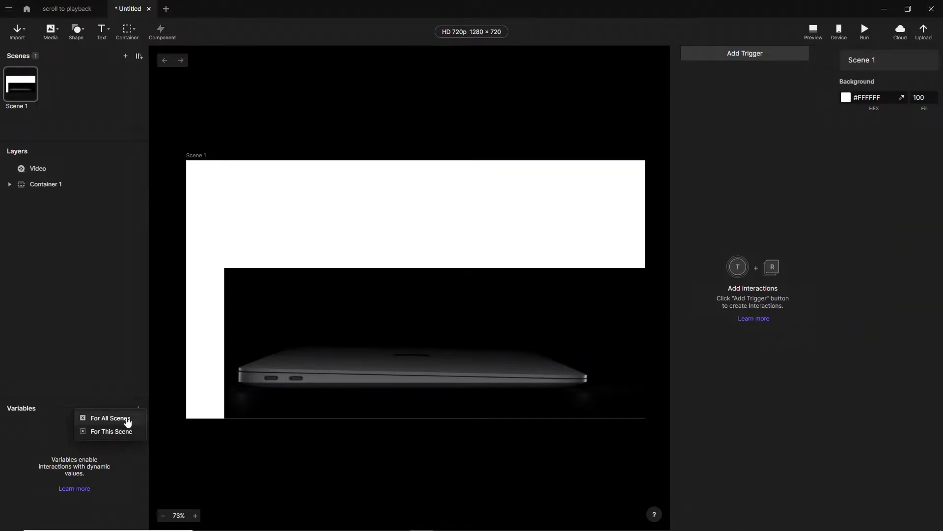
pyautogui.click(100, 434)
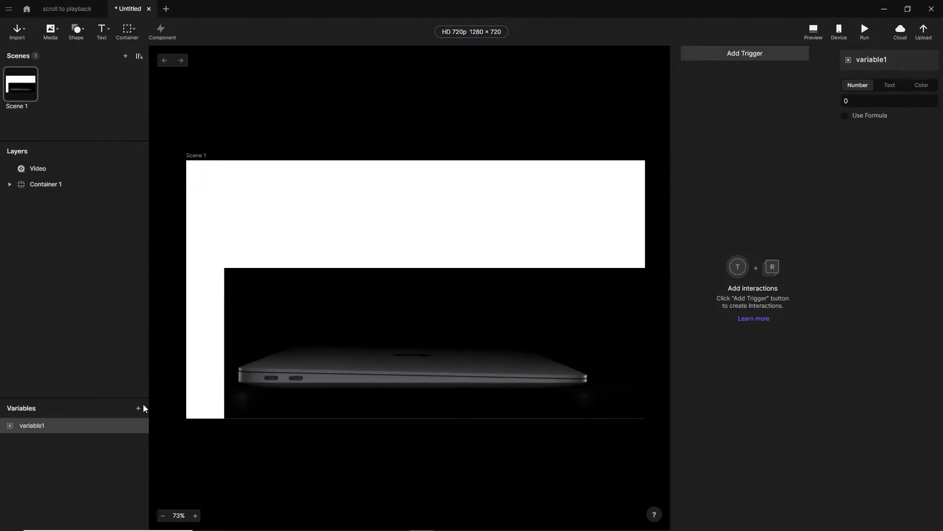
pyautogui.click(139, 425)
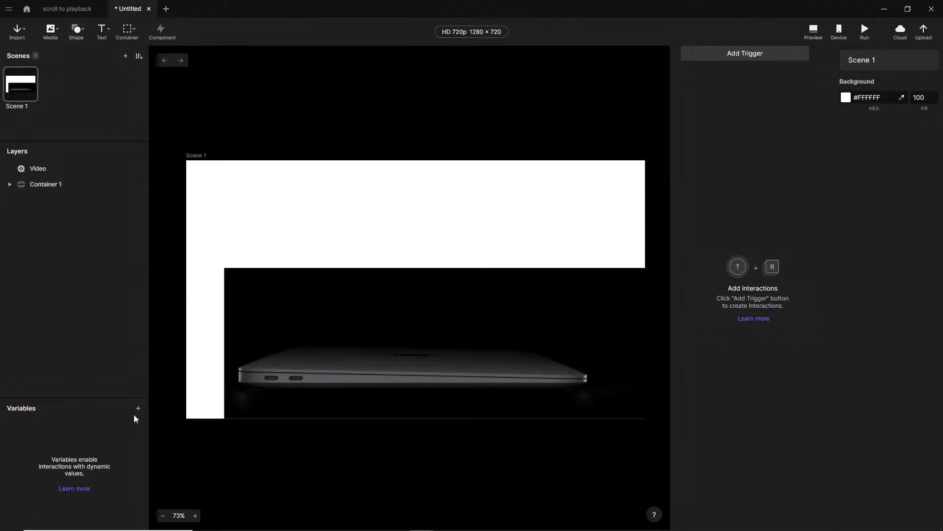
pyautogui.click(138, 408)
pyautogui.click(99, 419)
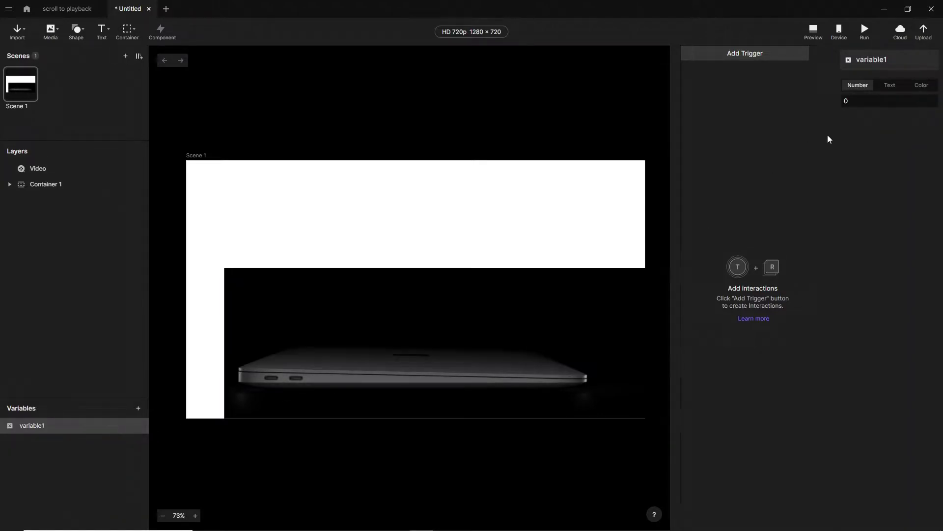
pyautogui.click(138, 425)
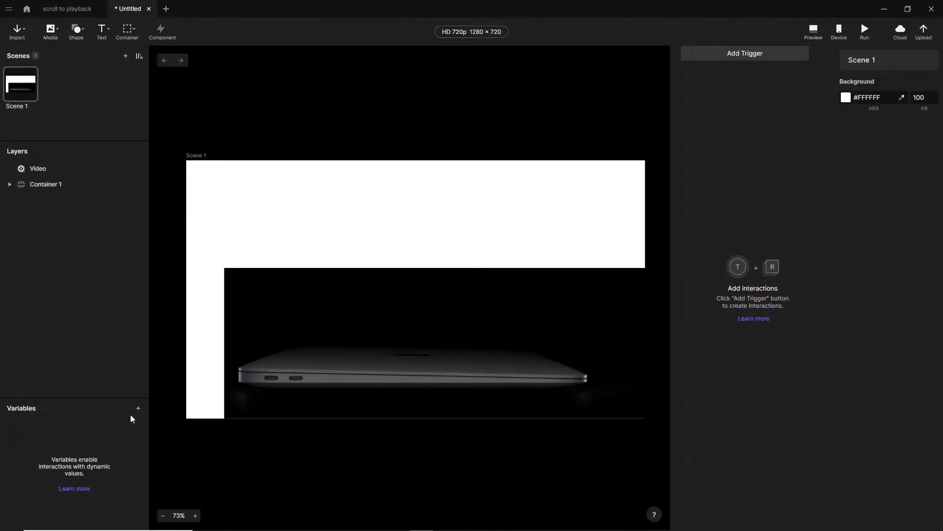
# - Create a number variable for this scene only, driven by the formula `Container 1`.scrollOffset
pyautogui.click(138, 409)
pyautogui.click(103, 430)
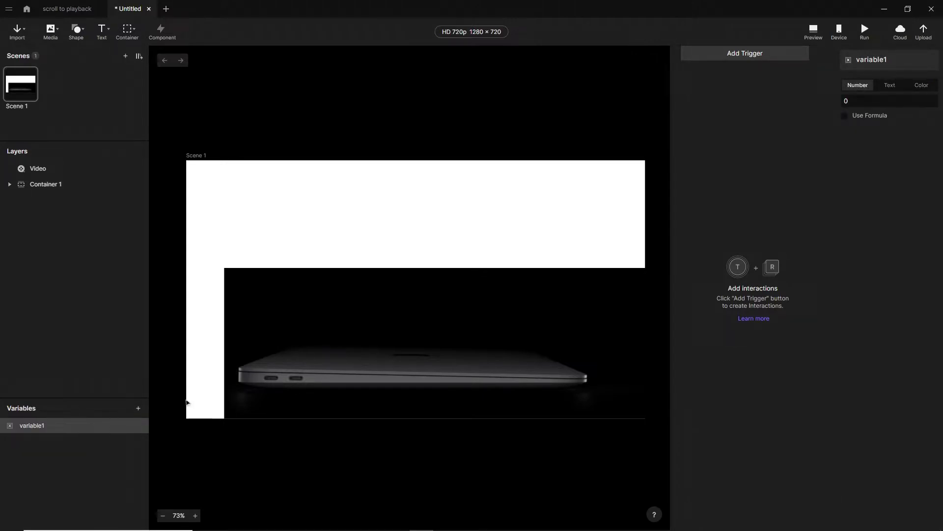
pyautogui.click(844, 115)
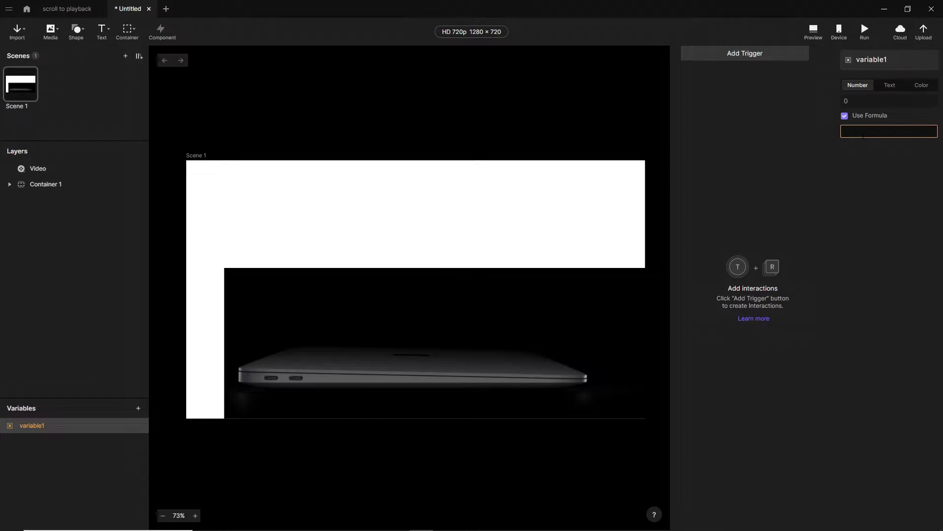
pyautogui.click(863, 132)
pyautogui.click(931, 132)
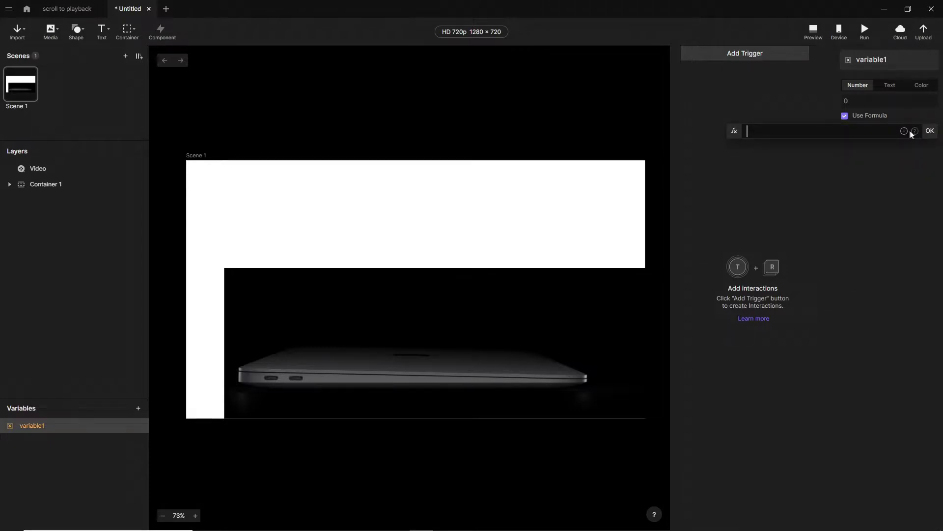
pyautogui.click(907, 134)
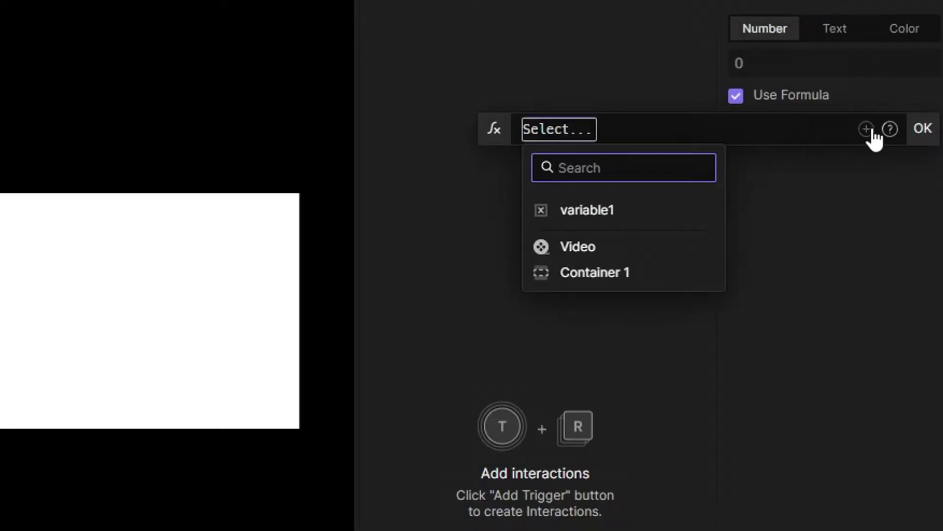
pyautogui.click(640, 272)
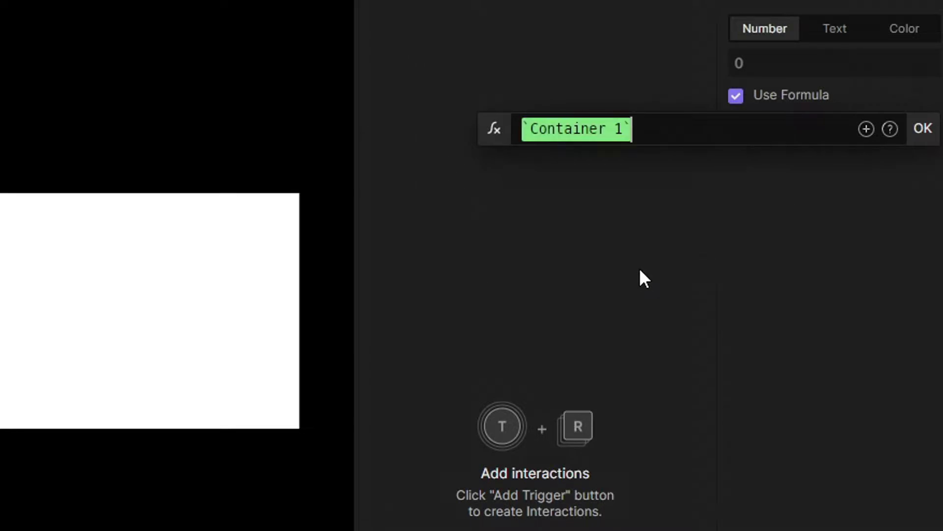
pyautogui.write('.sc')
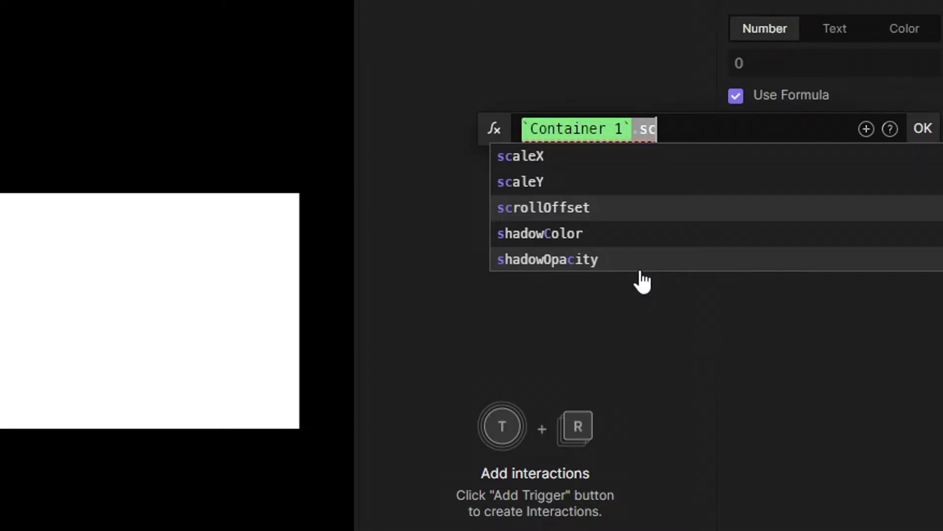
pyautogui.click(638, 208)
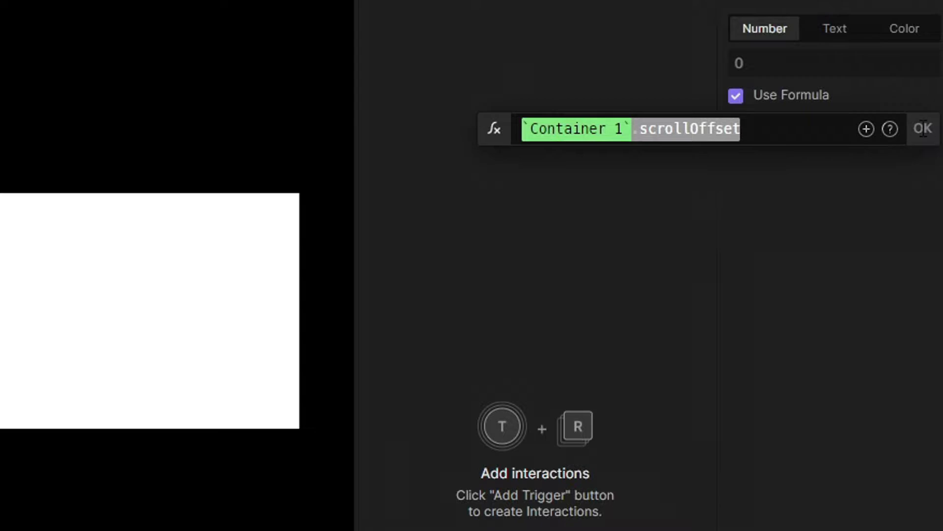
pyautogui.click(922, 129)
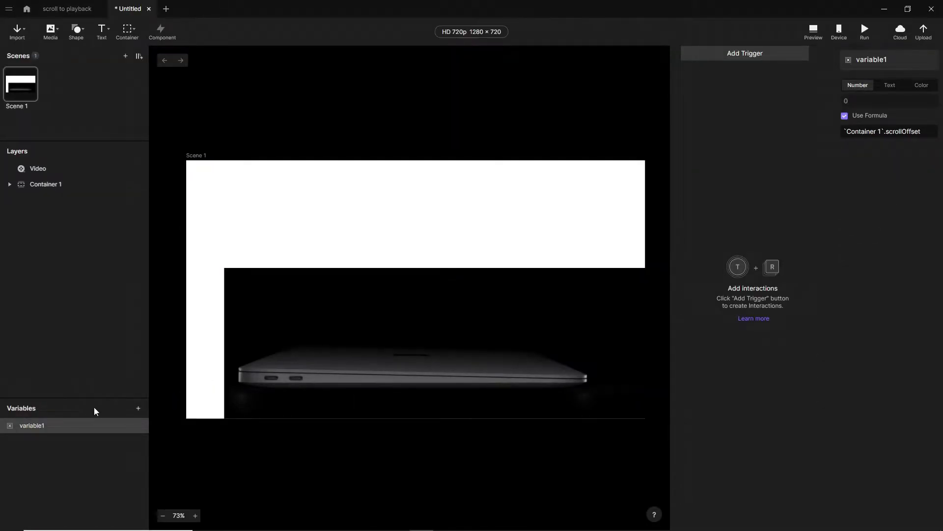
# - Rename the new scene variable to scroll_value
pyautogui.doubleClick(25, 426)
pyautogui.write('sc')
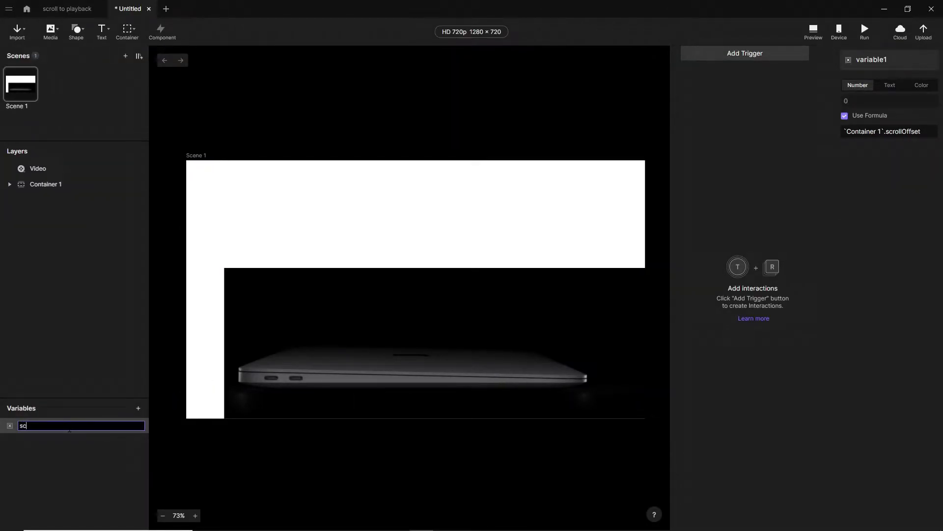
pyautogui.write('roll_value')
pyautogui.press('Return')
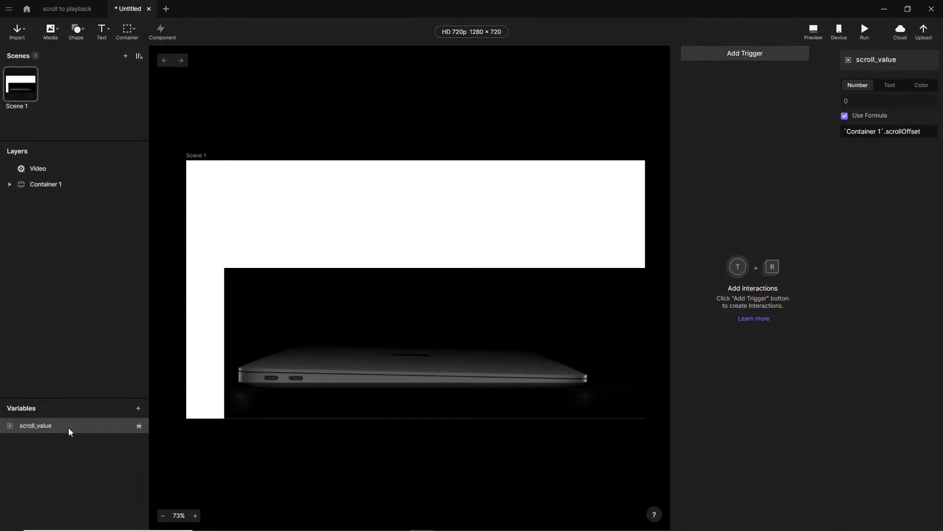
# - Show the scroll_value debug label on the blank area above the video and test it by scrolling in the preview
pyautogui.click(138, 427)
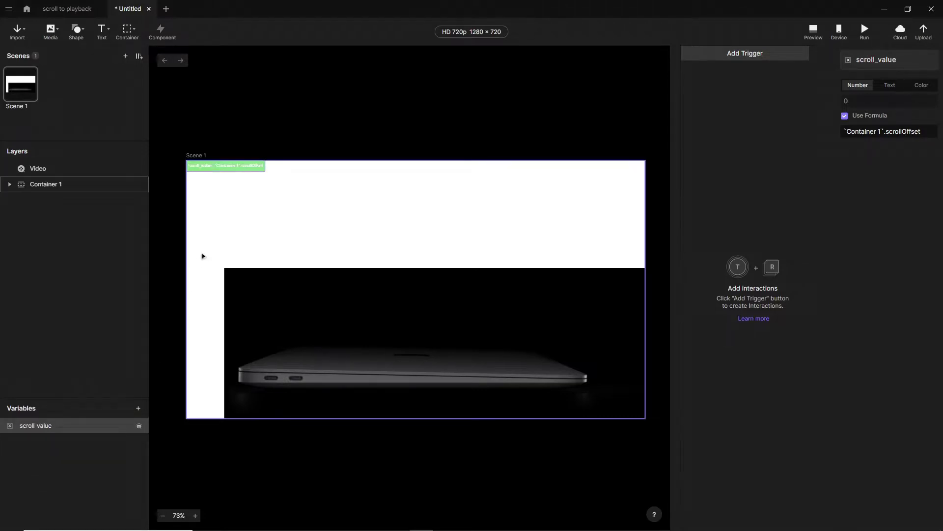
pyautogui.moveTo(233, 168); pyautogui.dragTo(341, 226)
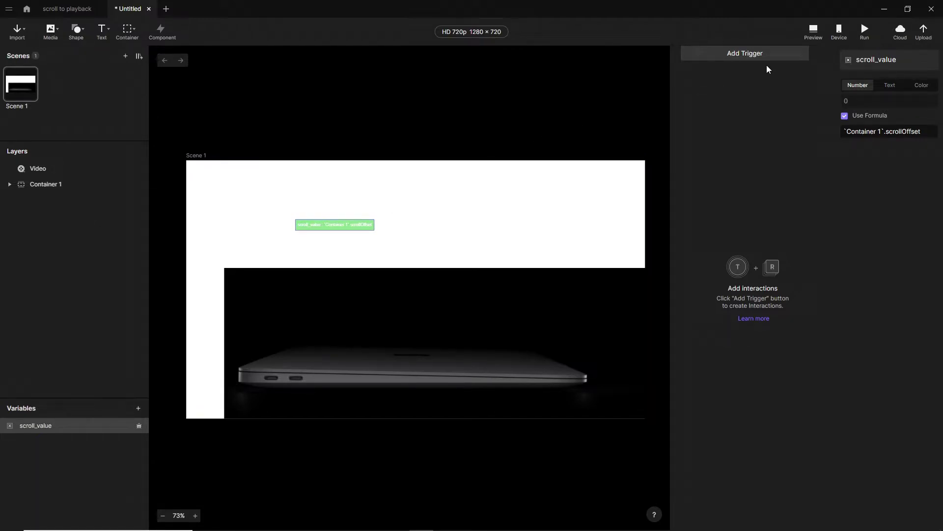
pyautogui.click(814, 32)
pyautogui.moveTo(432, 204); pyautogui.dragTo(436, 138)
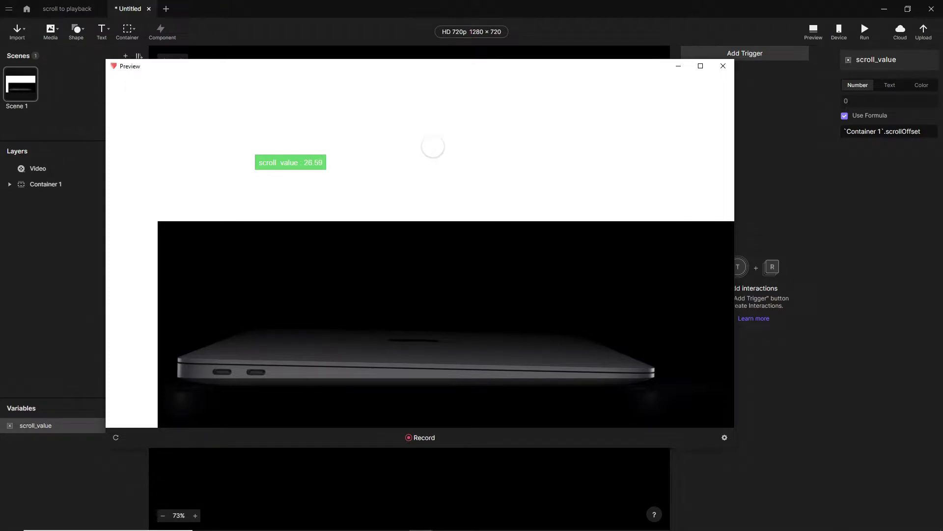
pyautogui.moveTo(396, 318); pyautogui.dragTo(398, 254)
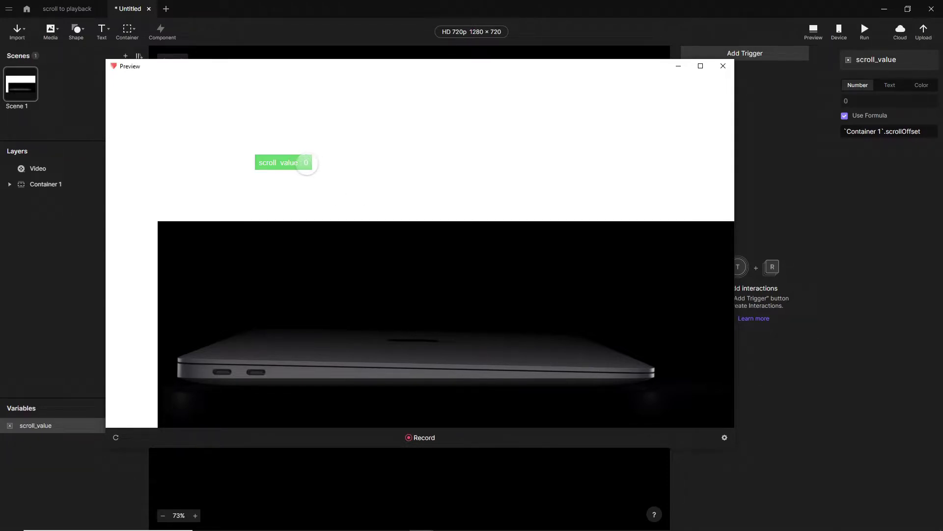
pyautogui.click(723, 67)
# - Draw a rectangle about 89 wide on the blank white area, then set its height to 420 and fill opacity to 0
pyautogui.click(79, 34)
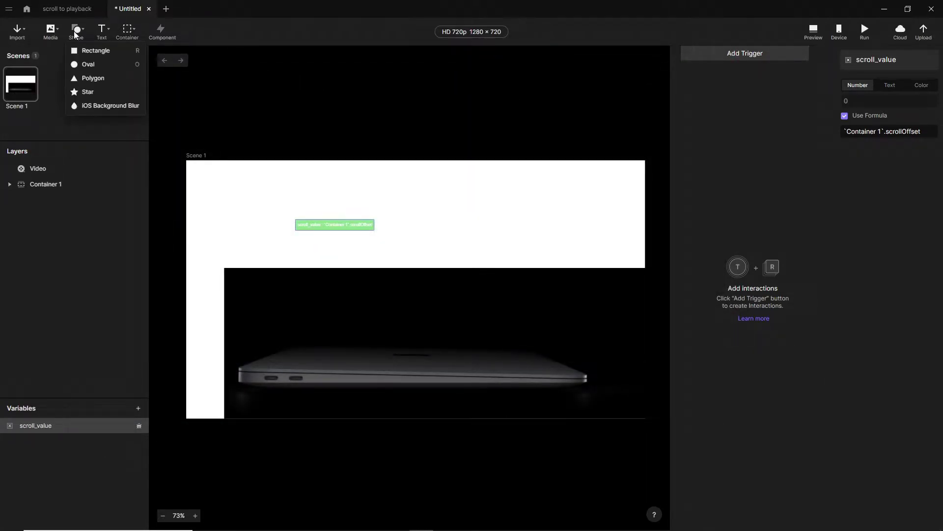
pyautogui.click(88, 46)
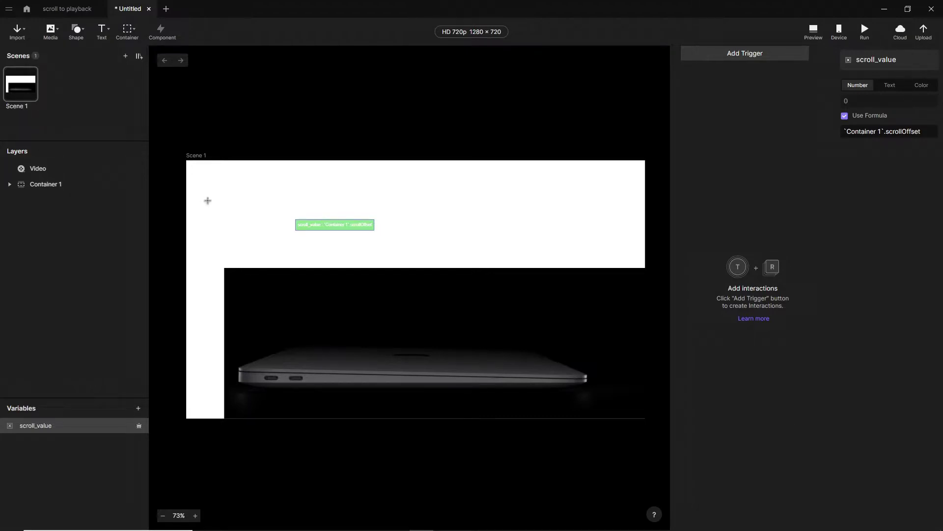
pyautogui.moveTo(208, 200); pyautogui.dragTo(909, 349)
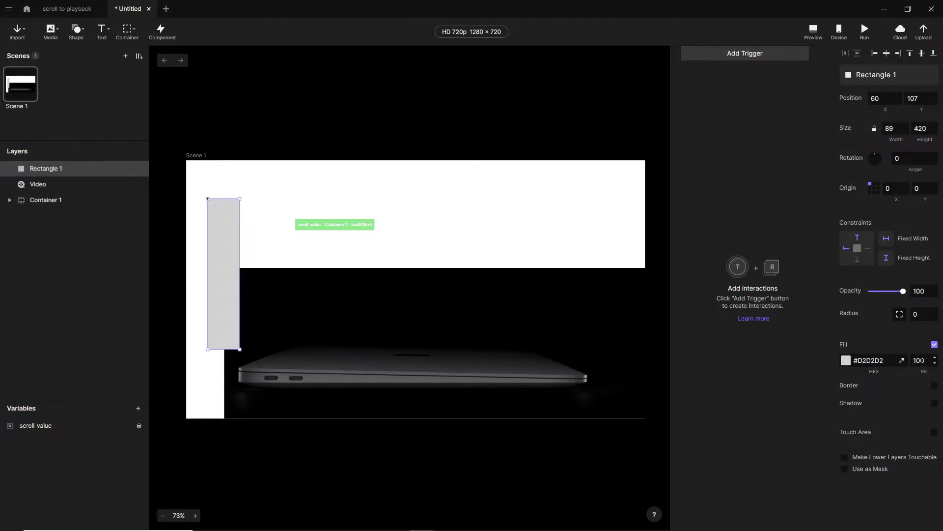
pyautogui.click(920, 360)
pyautogui.press('Return')
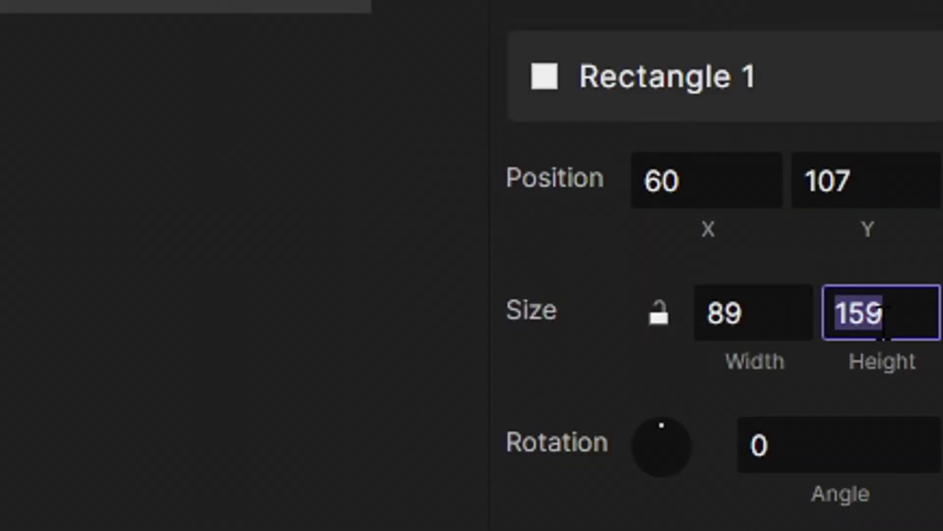
pyautogui.write('420')
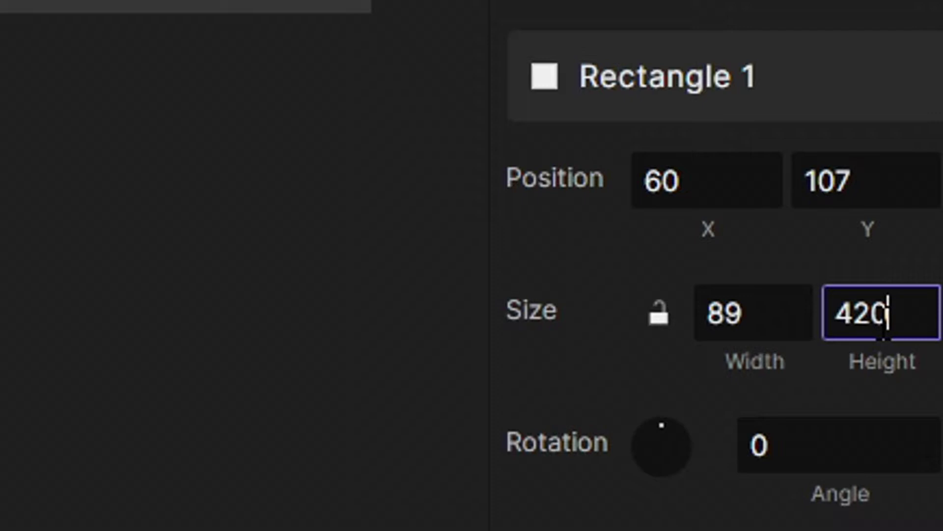
pyautogui.press('Return')
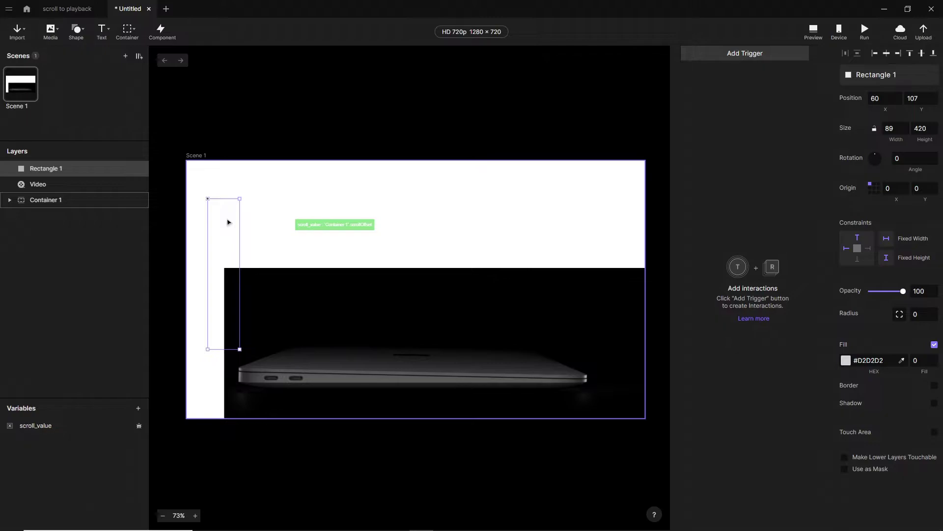
# - Move the transparent rectangle directly below the scene, aligned to its left edge at X 0, Y 720
pyautogui.moveTo(228, 223); pyautogui.dragTo(209, 439)
pyautogui.scroll(5, 209, 438)
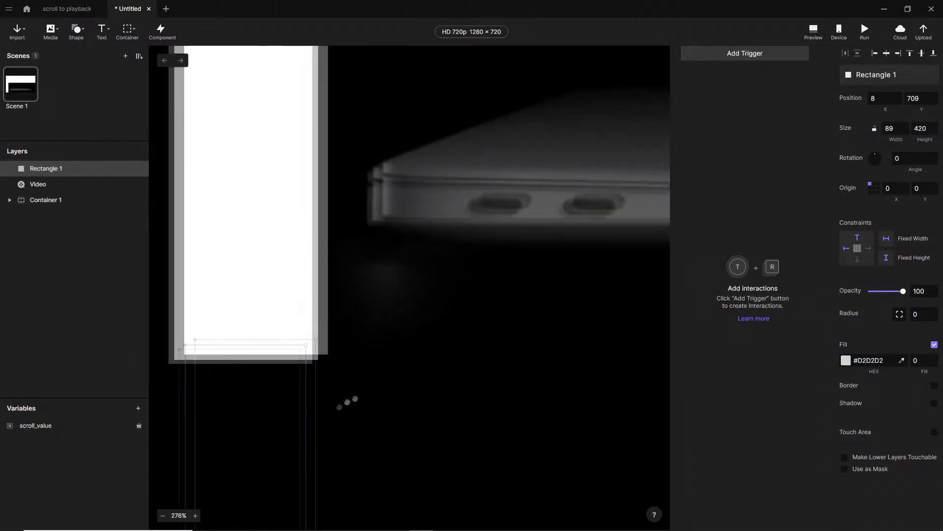
pyautogui.moveTo(347, 400); pyautogui.dragTo(263, 389)
pyautogui.scroll(-5, 321, 312)
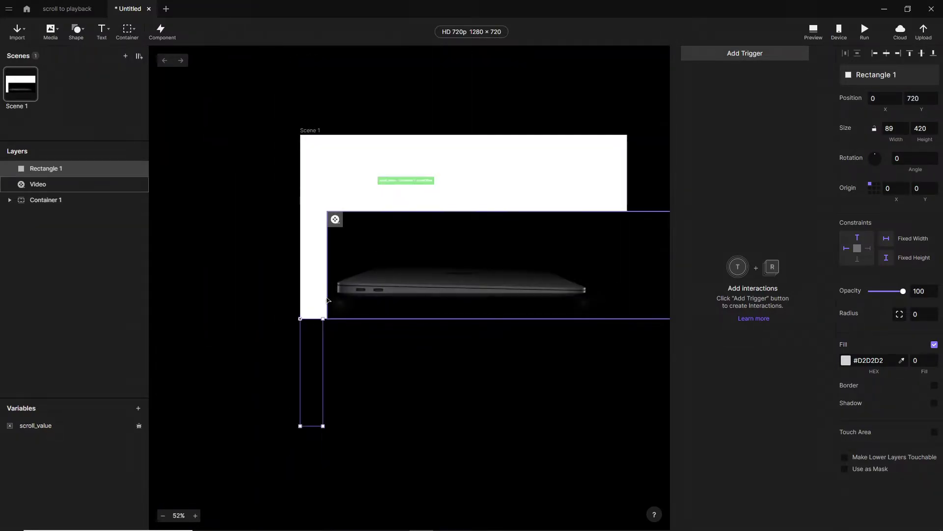
pyautogui.click(275, 295)
# - Nest Rectangle 1 inside Container 1 in the layer order
pyautogui.click(55, 169)
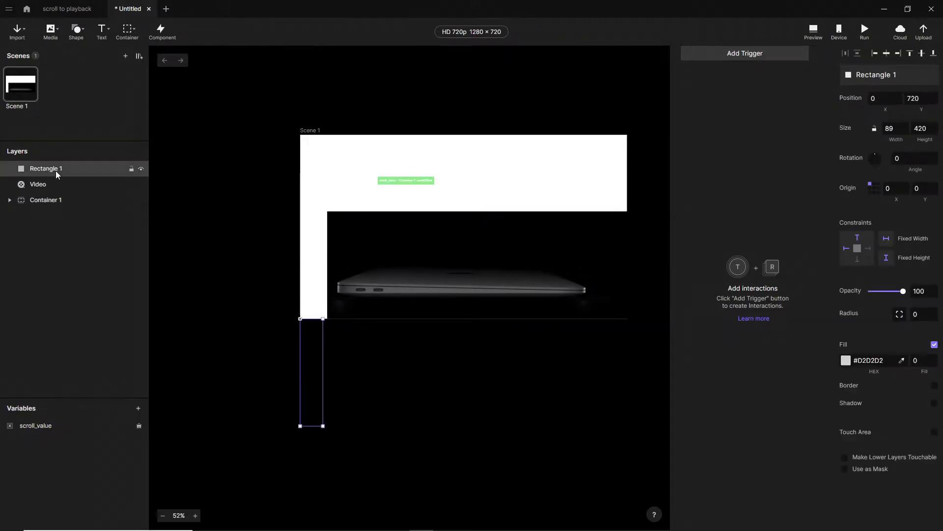
pyautogui.moveTo(55, 170); pyautogui.dragTo(53, 199)
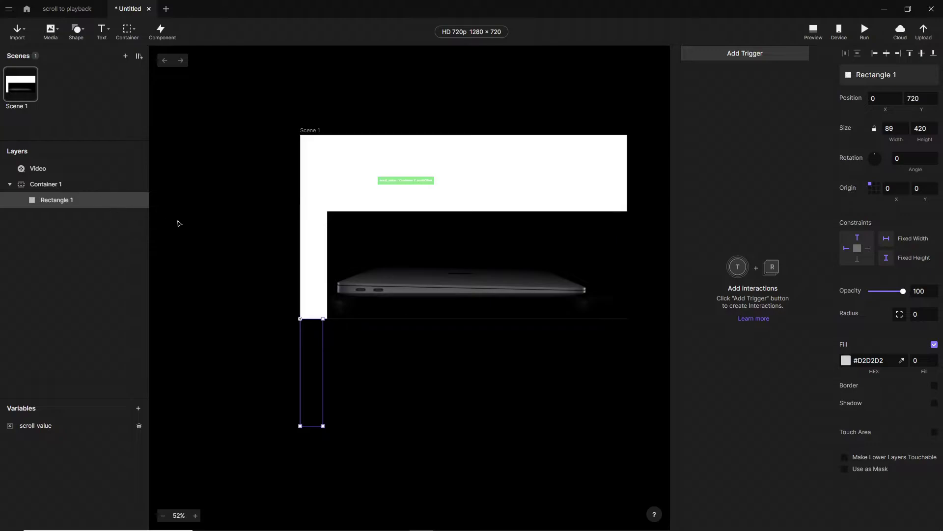
pyautogui.click(242, 206)
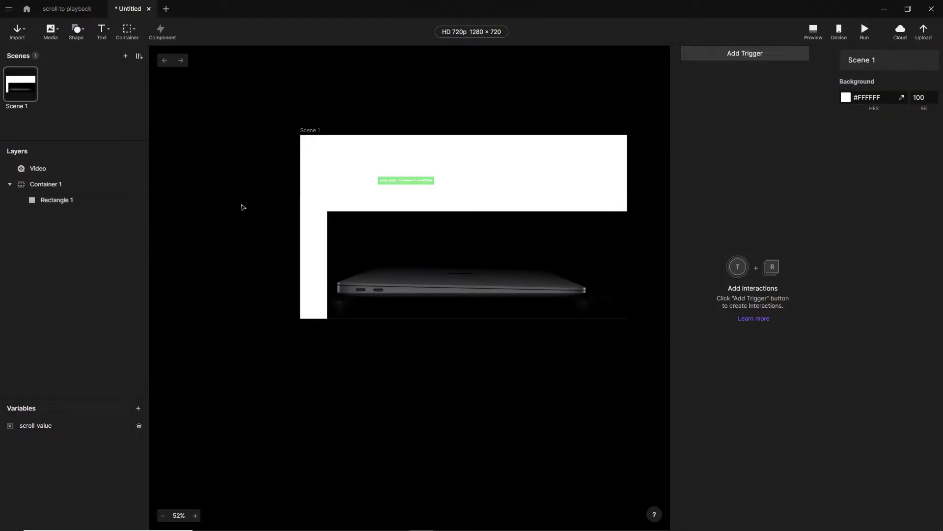
# - Preview the scene and scroll it down and back up to check how scroll_value responds
pyautogui.click(819, 28)
pyautogui.scroll(-1, 462, 321)
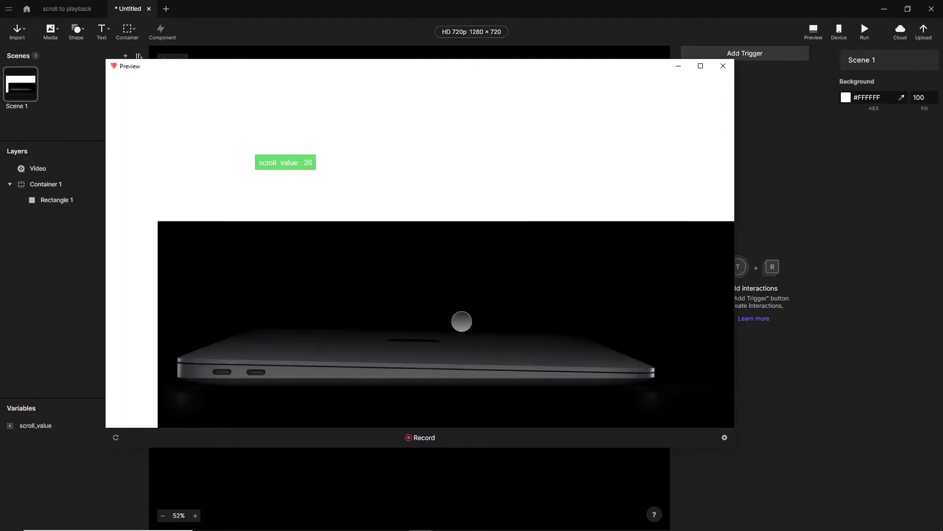
pyautogui.scroll(-5, 462, 321)
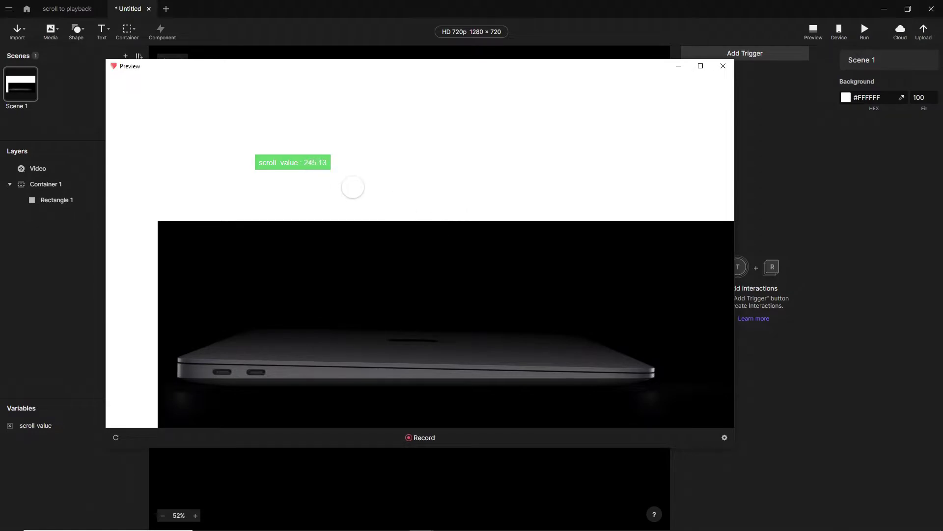
pyautogui.scroll(5, 350, 231)
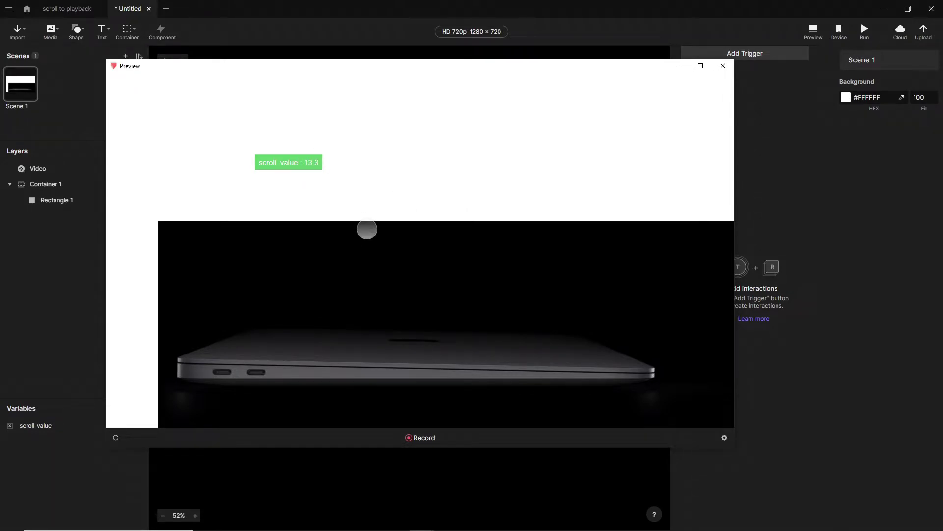
pyautogui.scroll(1, 367, 227)
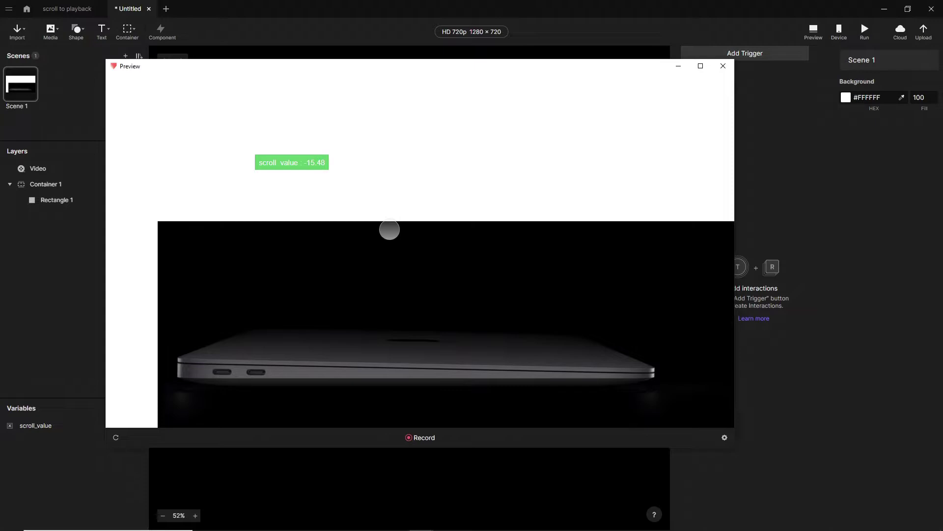
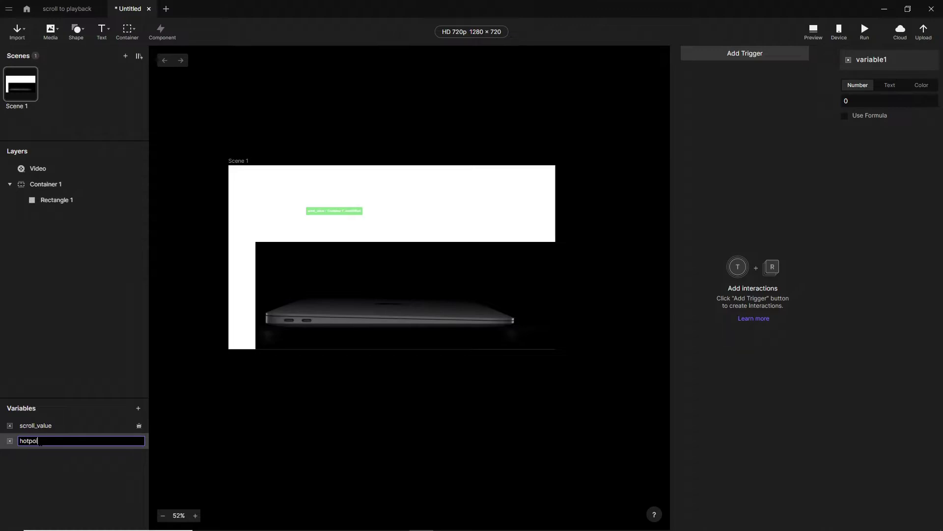
# - Name the new number variable hotpoint1 and set its value to 20
pyautogui.press('Return')
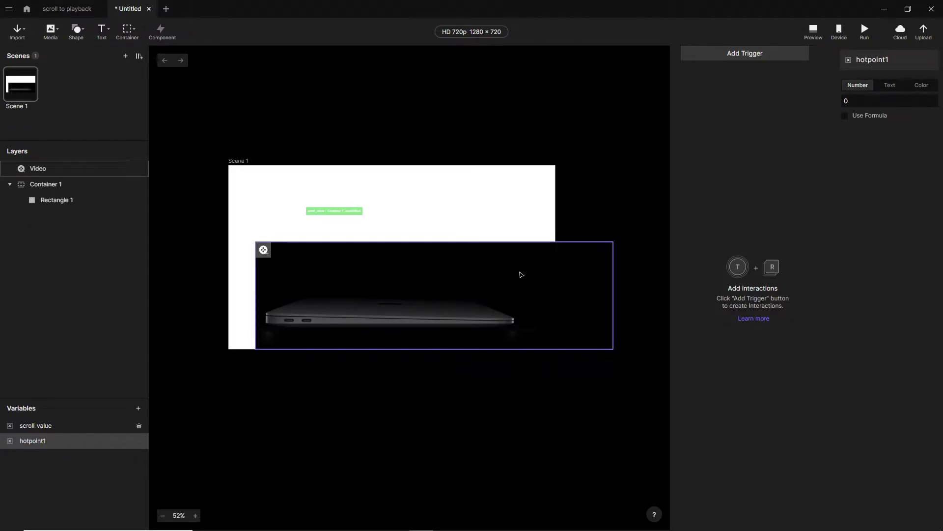
pyautogui.click(861, 99)
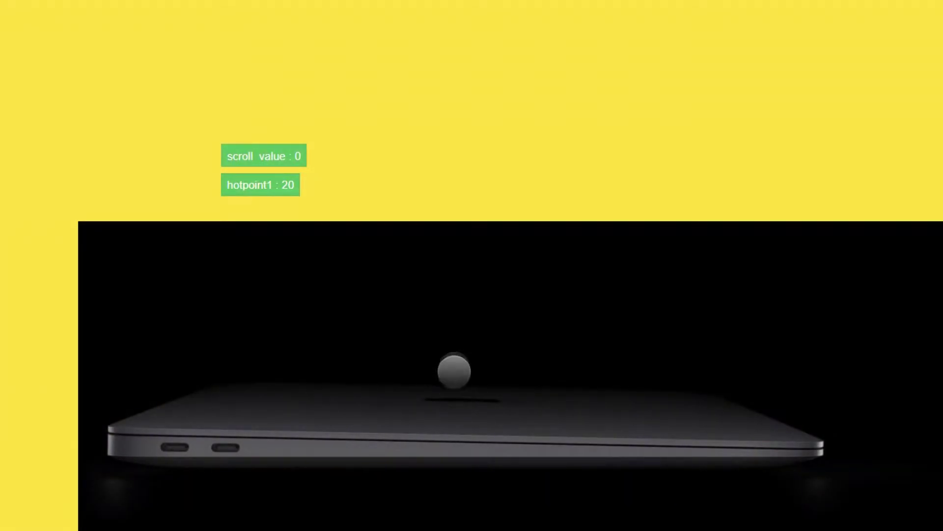
# - Scroll gradually through the finished example's preview to compare scroll_value, hotpoint1 and the laptop video's playback
pyautogui.scroll(-1, 472, 295)
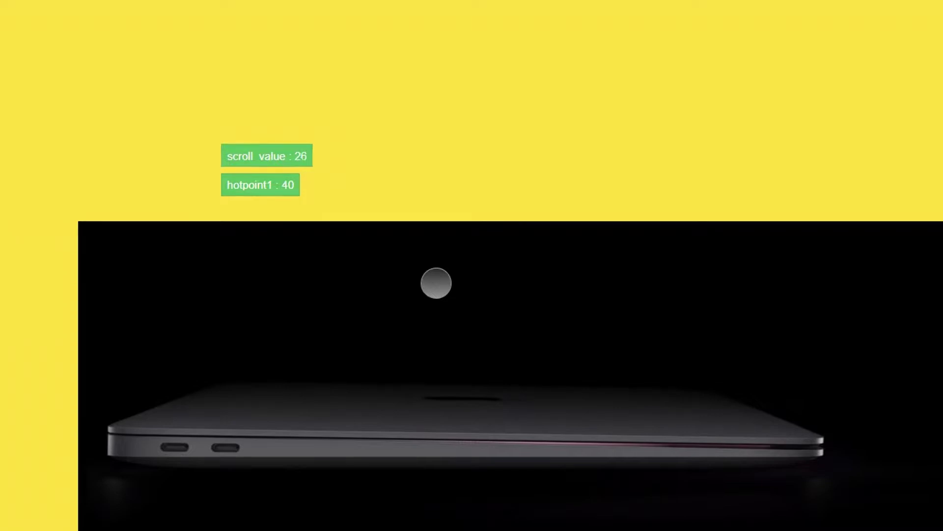
pyautogui.scroll(-1, 472, 295)
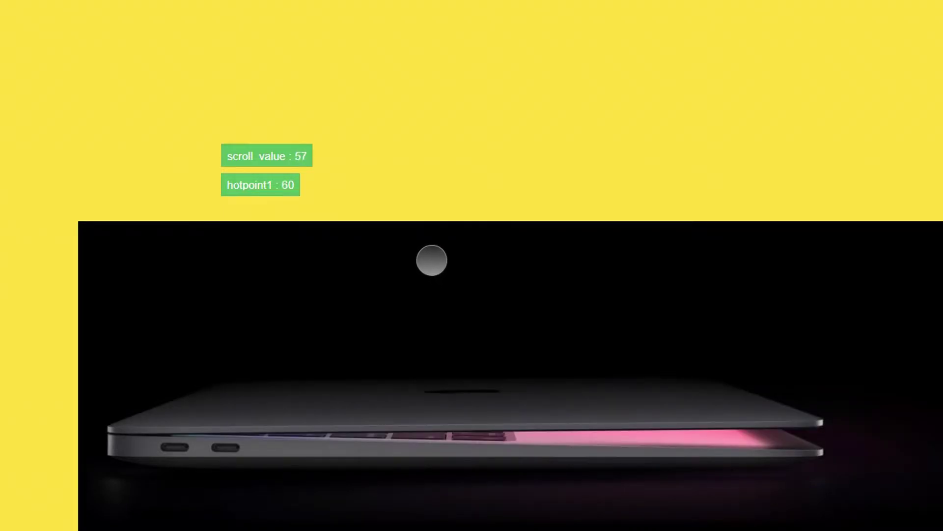
pyautogui.scroll(-1, 431, 255)
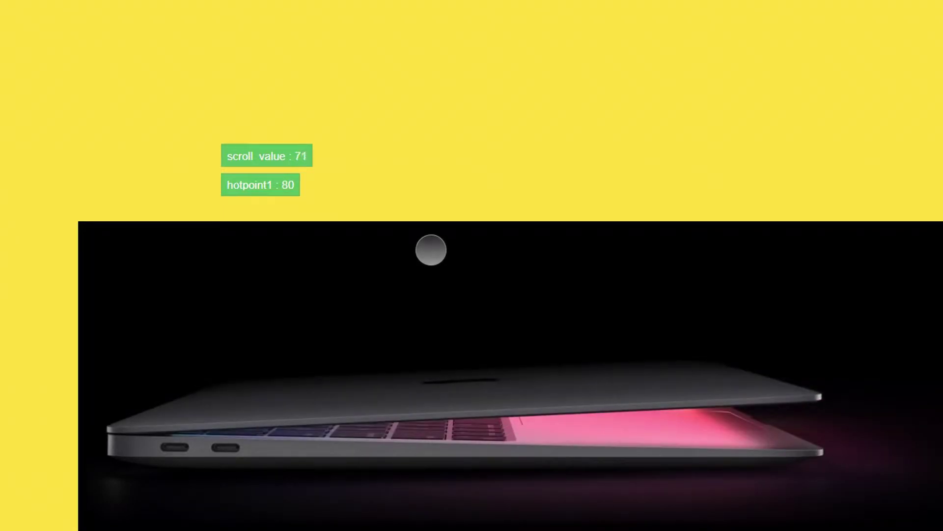
pyautogui.scroll(-1, 431, 243)
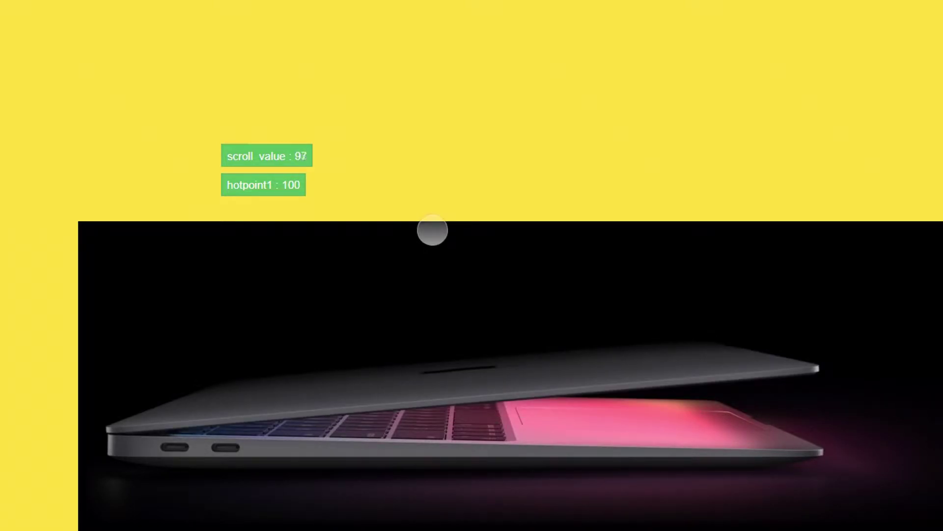
pyautogui.scroll(-1, 432, 230)
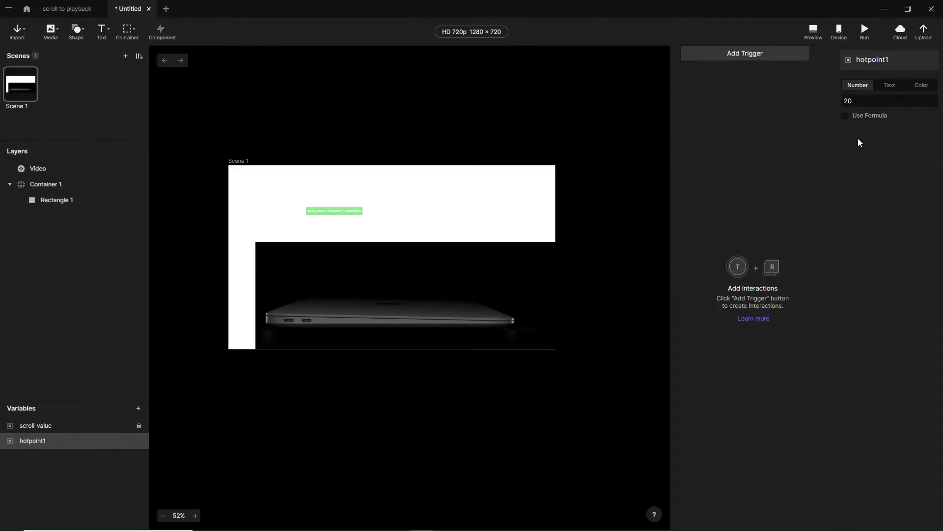
# - Add a Detect trigger and rename it "🎯 Detect - Container 1.scroll"
pyautogui.click(708, 63)
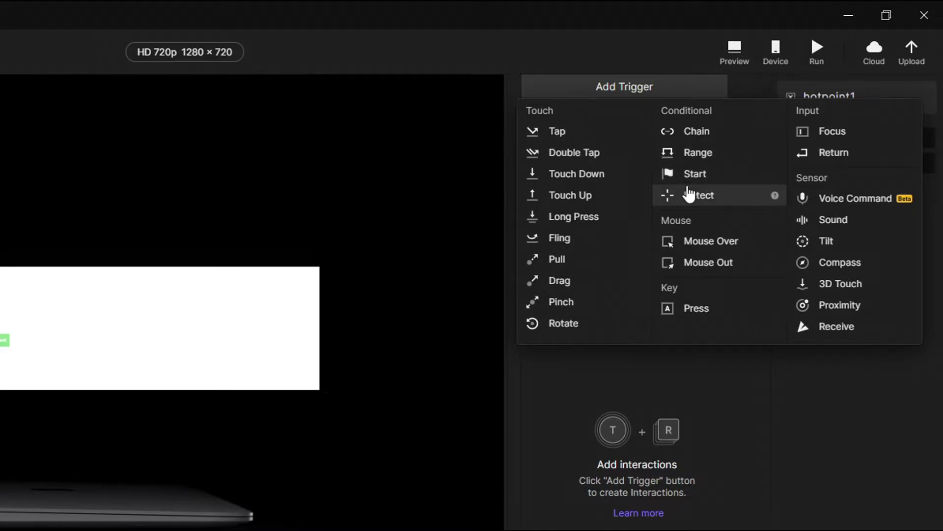
pyautogui.click(785, 116)
pyautogui.doubleClick(570, 87)
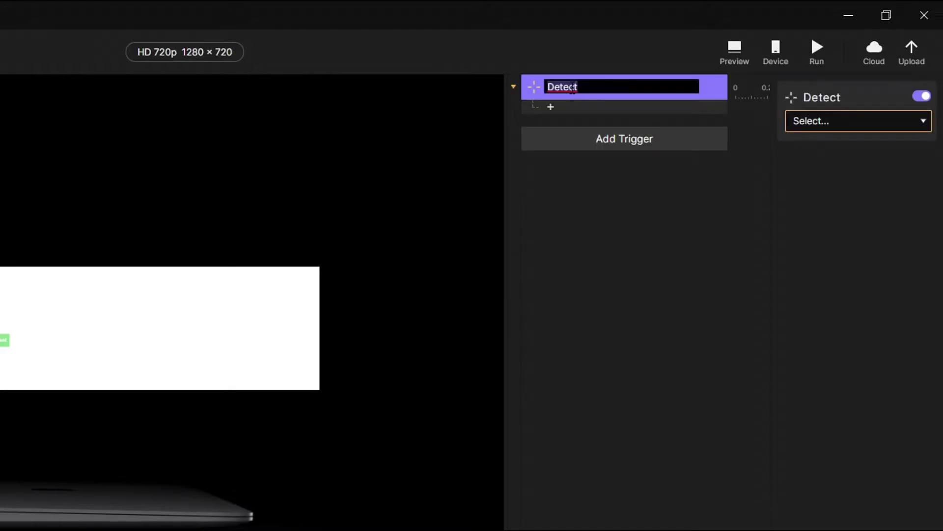
pyautogui.write('🎯 Detect -')
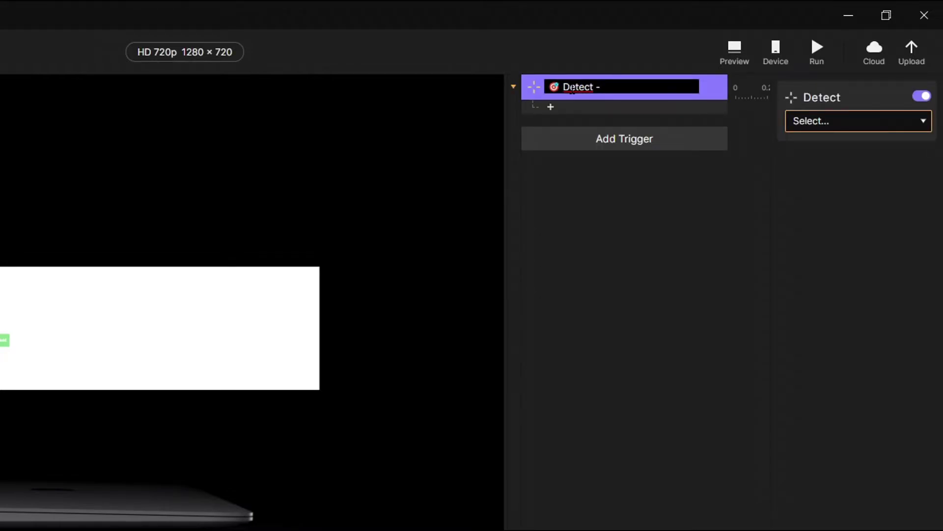
pyautogui.write('Container1.')
pyautogui.press('BackSpace')
pyautogui.press('BackSpace')
pyautogui.write('1.scroll')
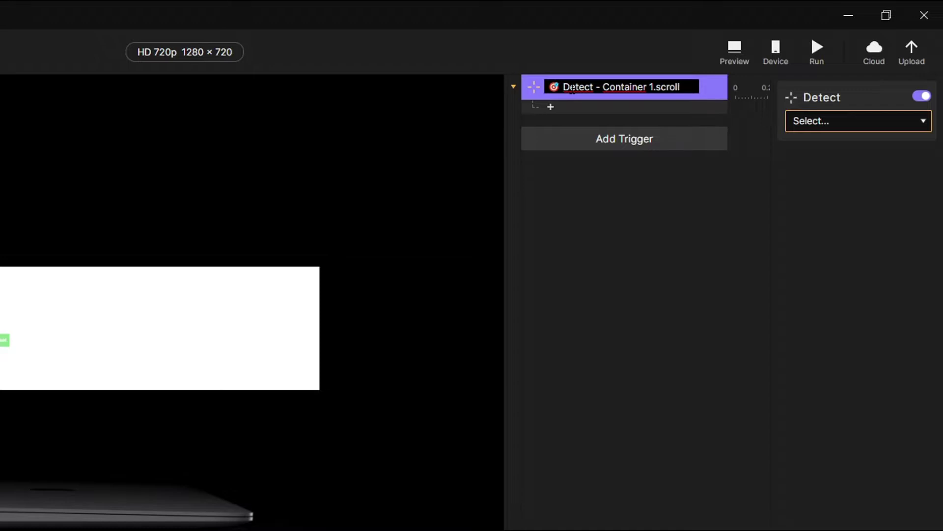
pyautogui.press('Return')
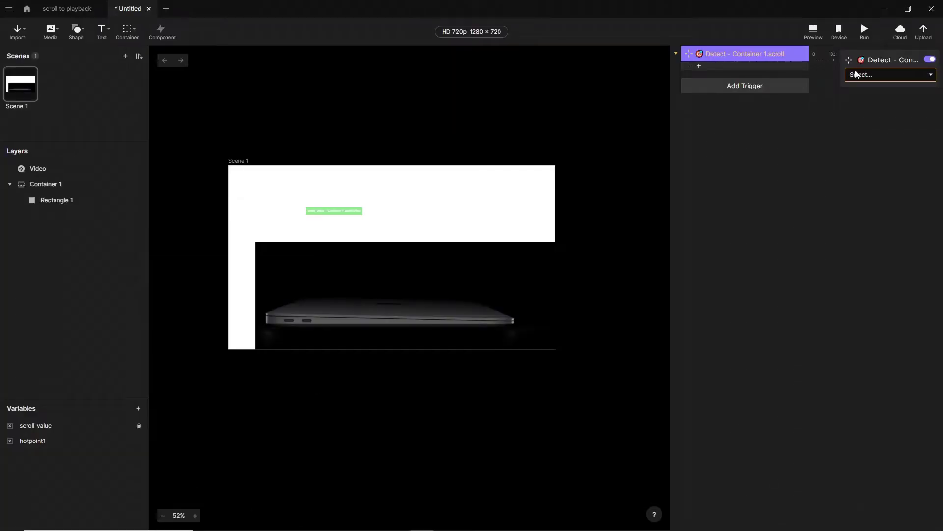
# - Set the Detect trigger to monitor the Scroll property of Container 1
pyautogui.click(856, 74)
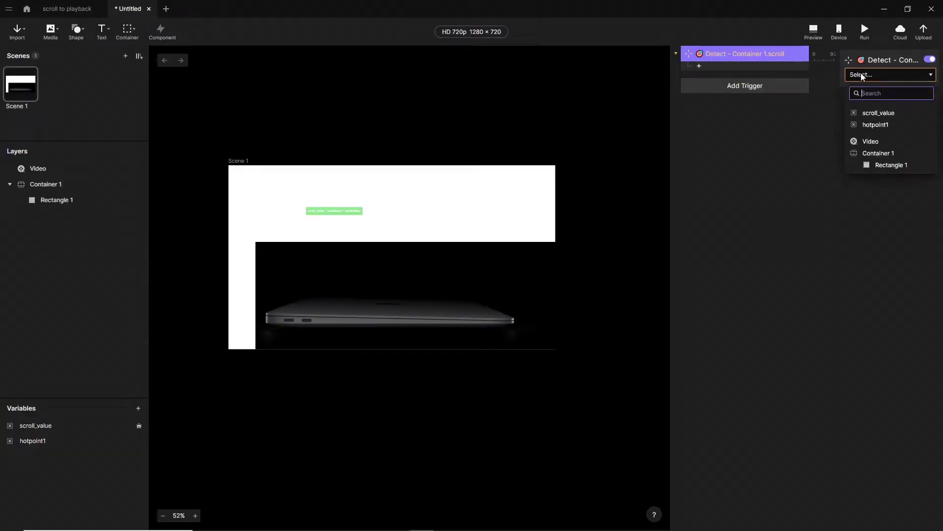
pyautogui.click(897, 154)
pyautogui.click(880, 92)
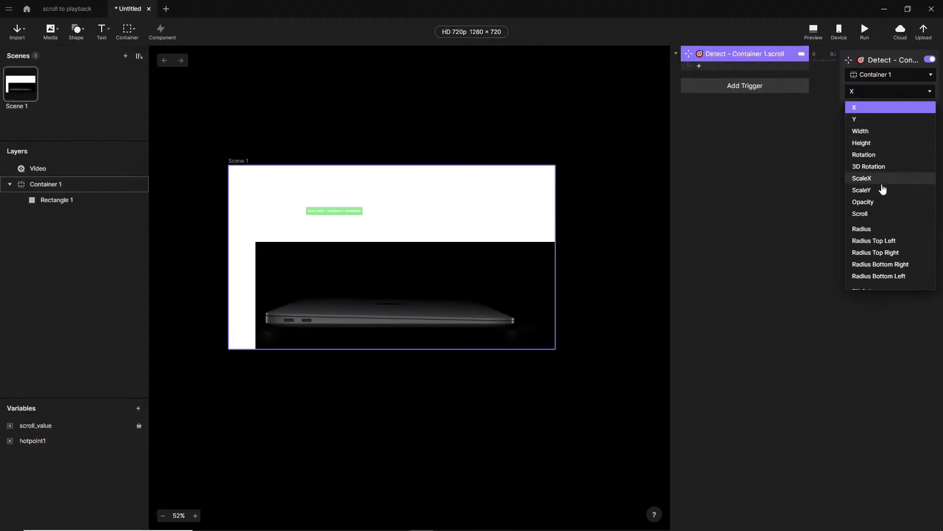
pyautogui.click(878, 212)
# - Add an Assign response under the Detect trigger and rename it "Assign - hotpoint1" with a leading emoji
pyautogui.click(721, 71)
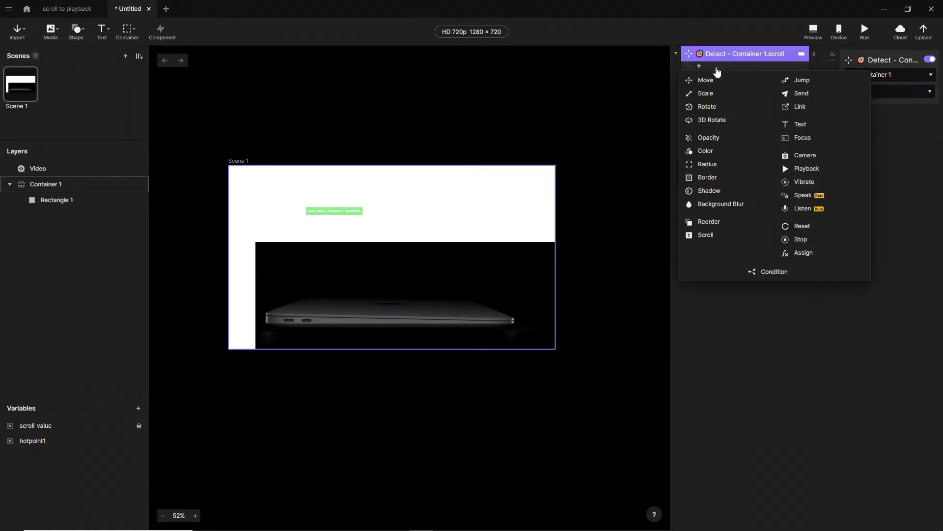
pyautogui.click(802, 253)
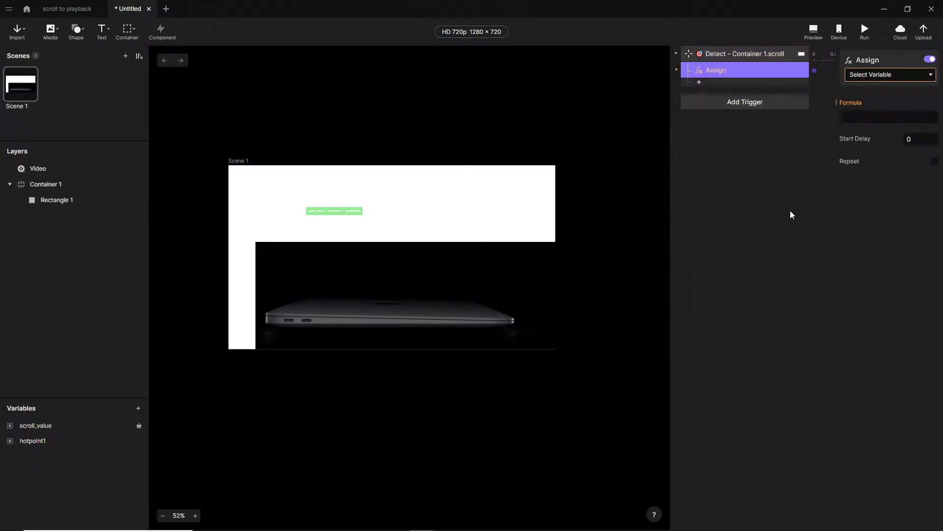
pyautogui.doubleClick(720, 70)
pyautogui.write('- hotpoint1')
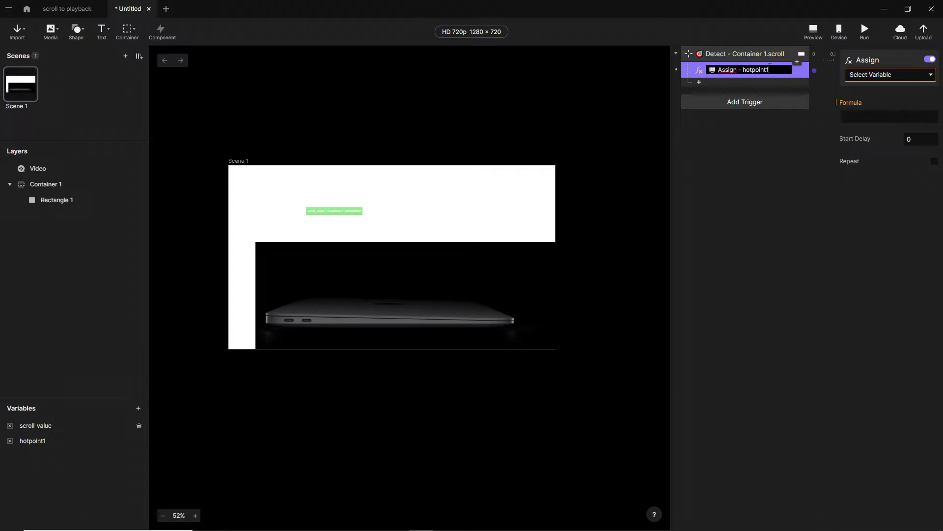
pyautogui.press('Return')
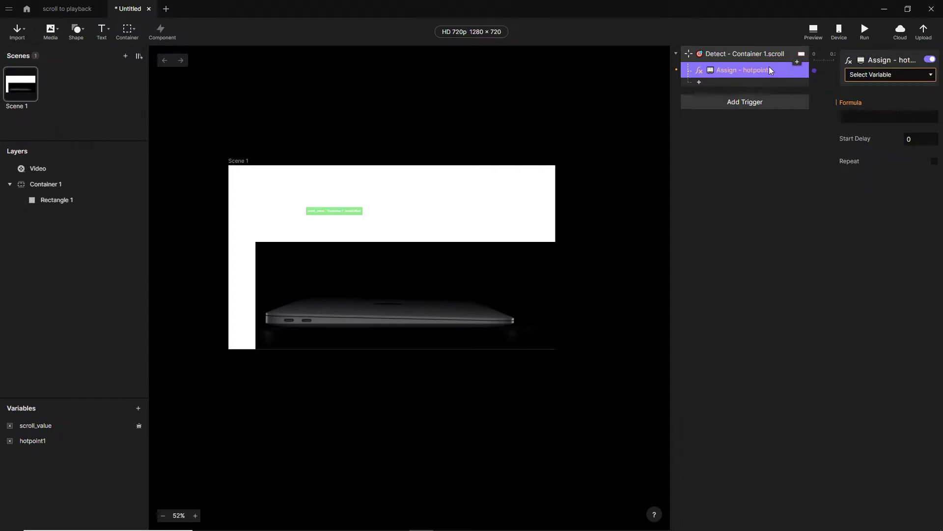
# - Make the Assign response set the hotpoint1 variable with the formula hotpoint1+20
pyautogui.click(877, 74)
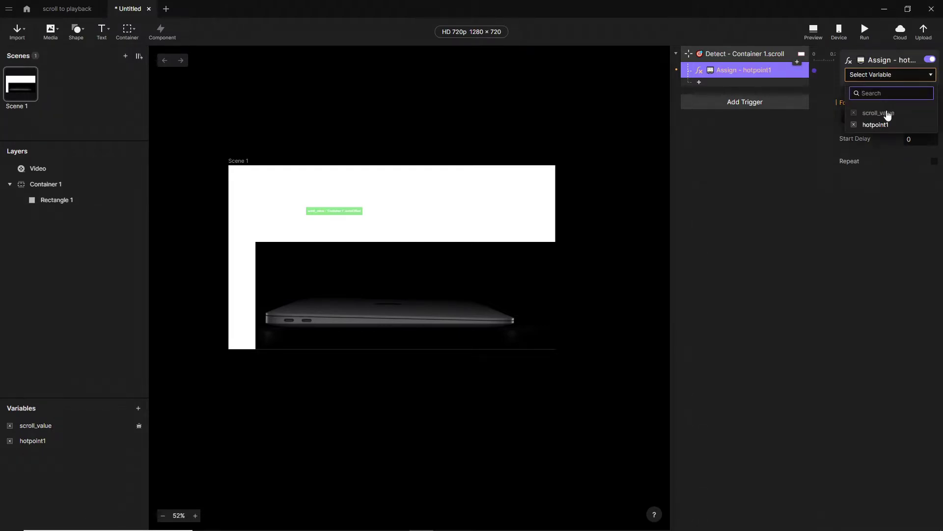
pyautogui.click(876, 125)
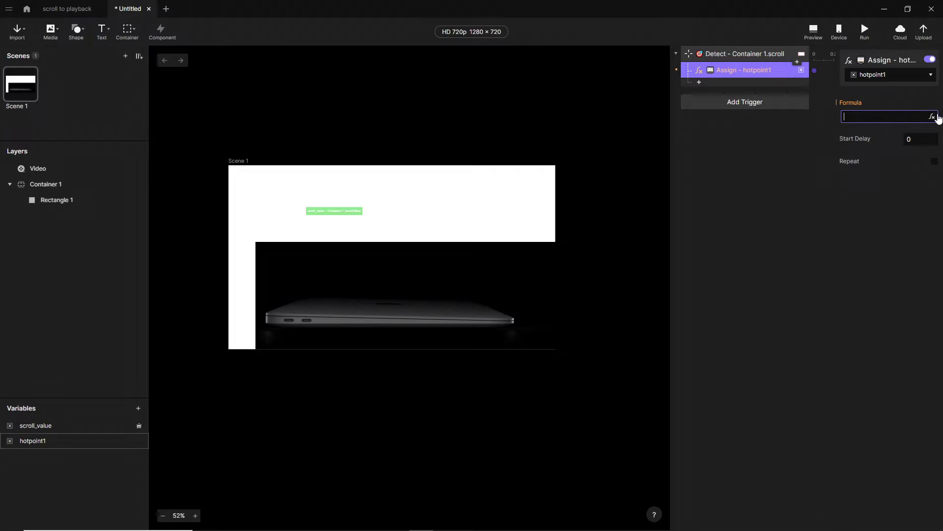
pyautogui.click(932, 117)
pyautogui.click(906, 117)
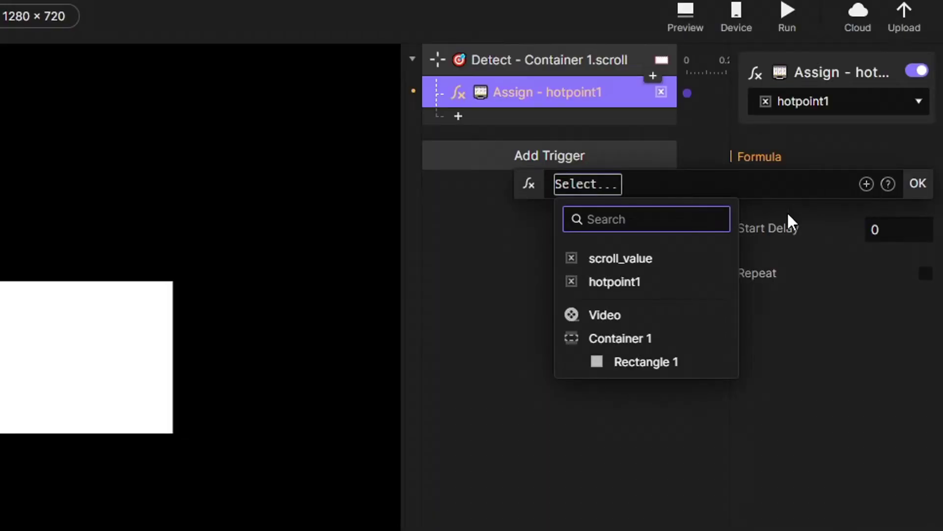
pyautogui.click(691, 281)
pyautogui.write('+20')
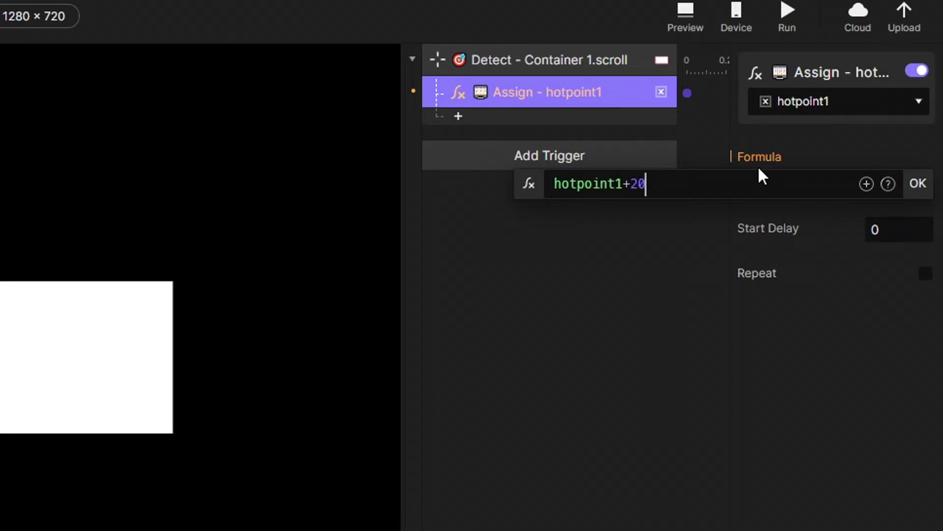
pyautogui.press('Return')
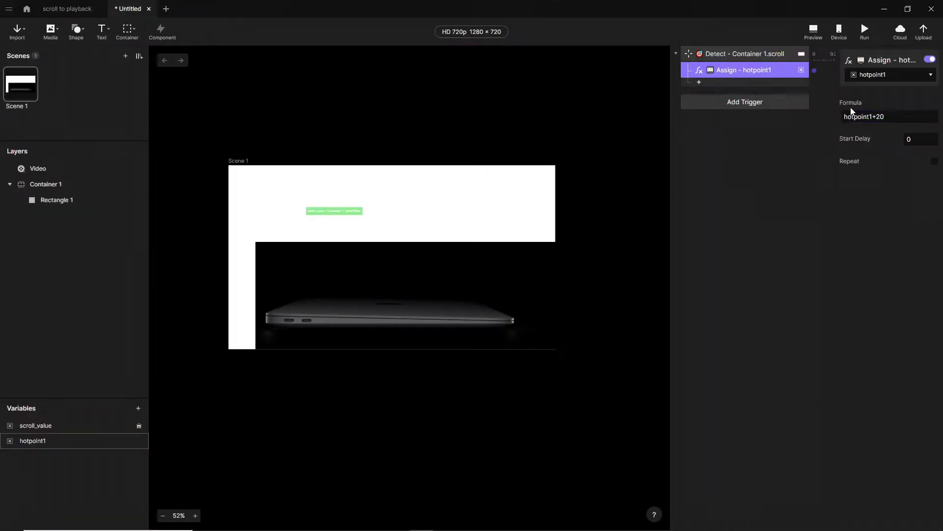
# - Add a Send response named "Send - play_forward" with a leading emoji, and set its message to play_forward
pyautogui.click(740, 87)
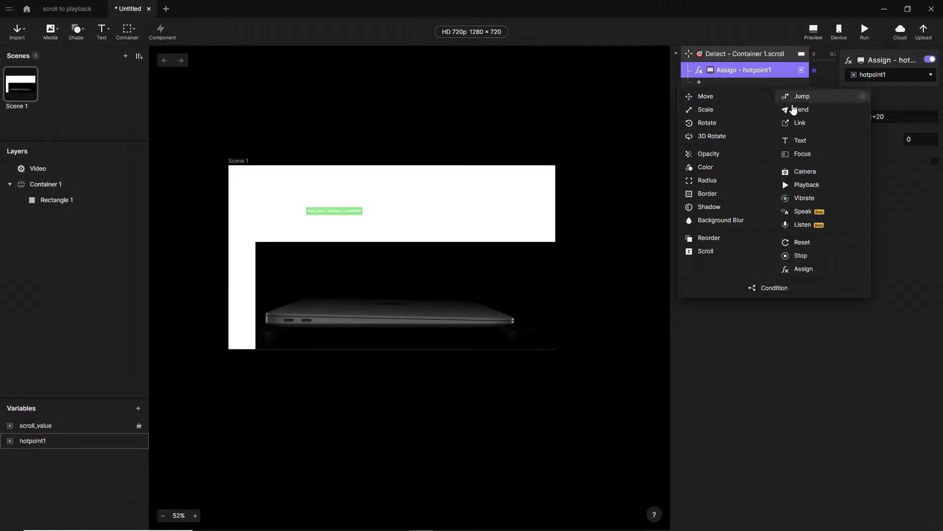
pyautogui.click(787, 109)
pyautogui.doubleClick(727, 92)
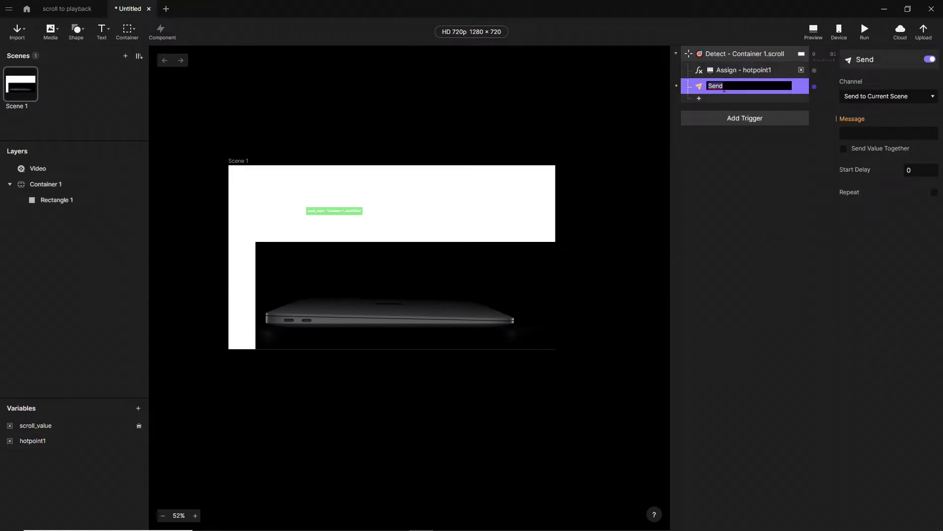
pyautogui.write('play_forward')
pyautogui.click(875, 133)
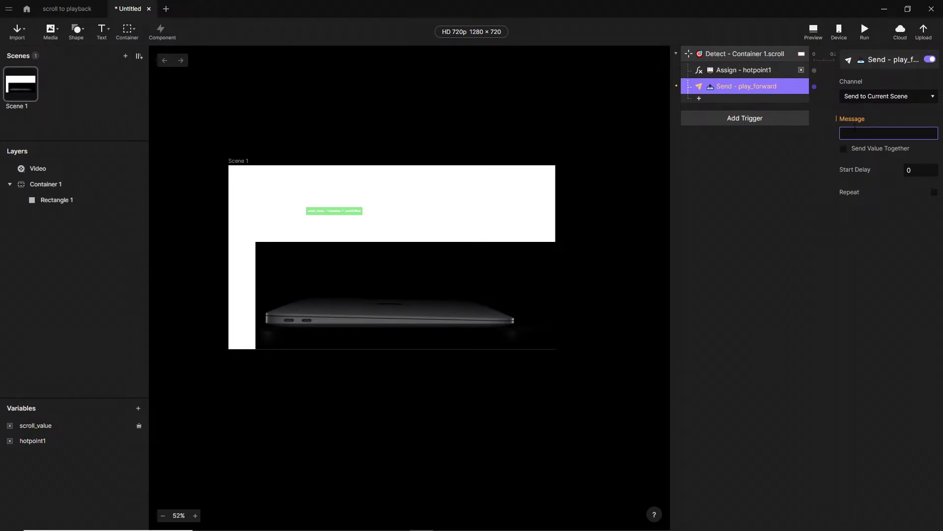
pyautogui.write('play_forward')
pyautogui.press('Return')
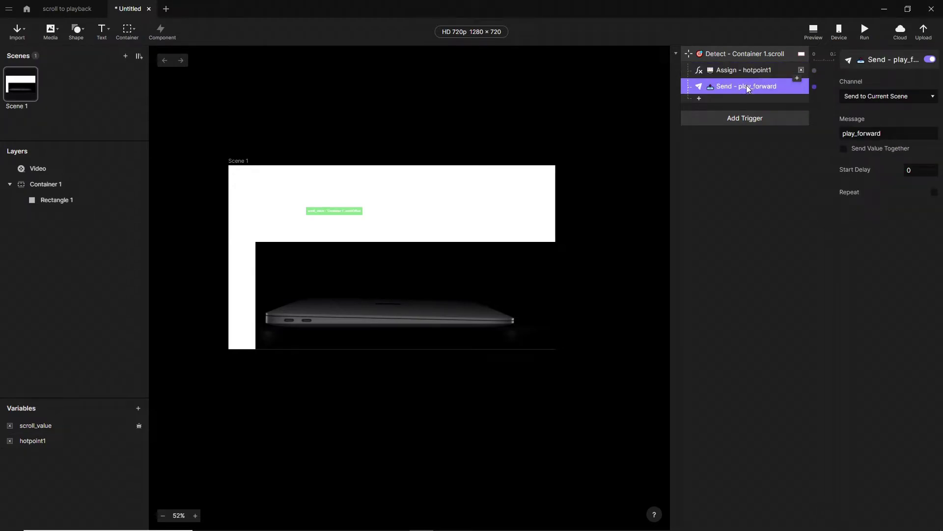
# - Add a condition under the Detect trigger that requires scroll_value ≥ hotpoint1
pyautogui.click(726, 99)
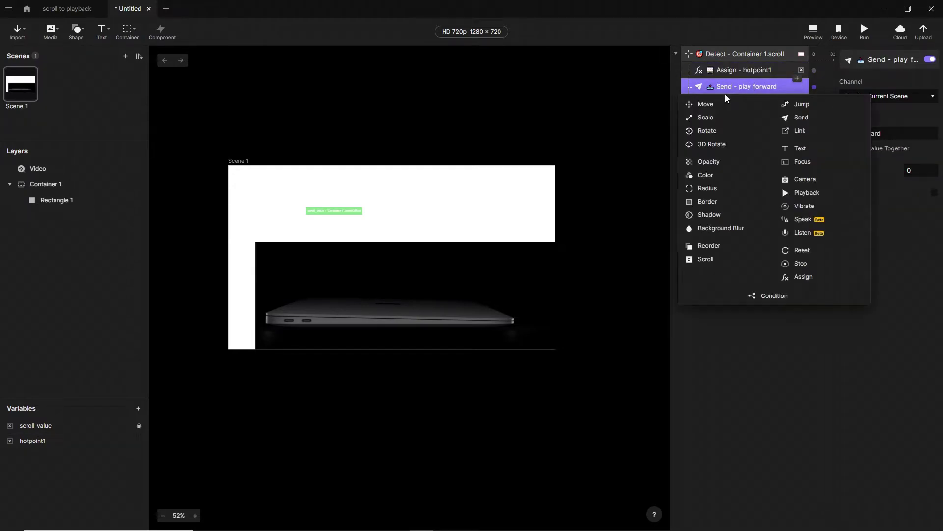
pyautogui.click(770, 296)
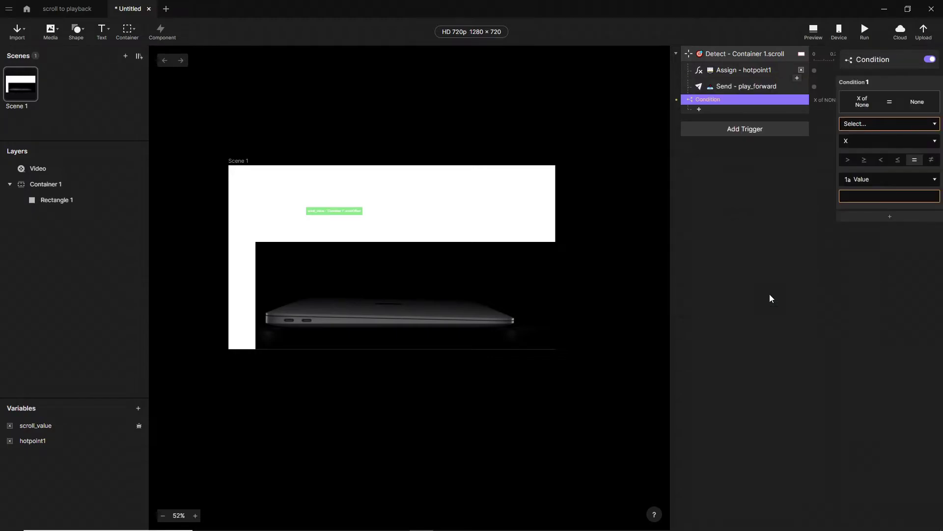
pyautogui.click(859, 125)
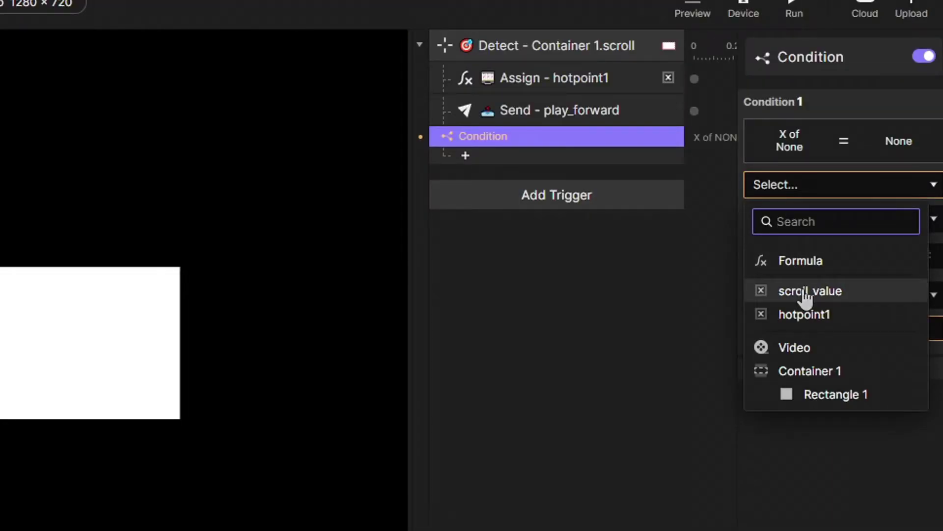
pyautogui.click(805, 295)
pyautogui.click(800, 231)
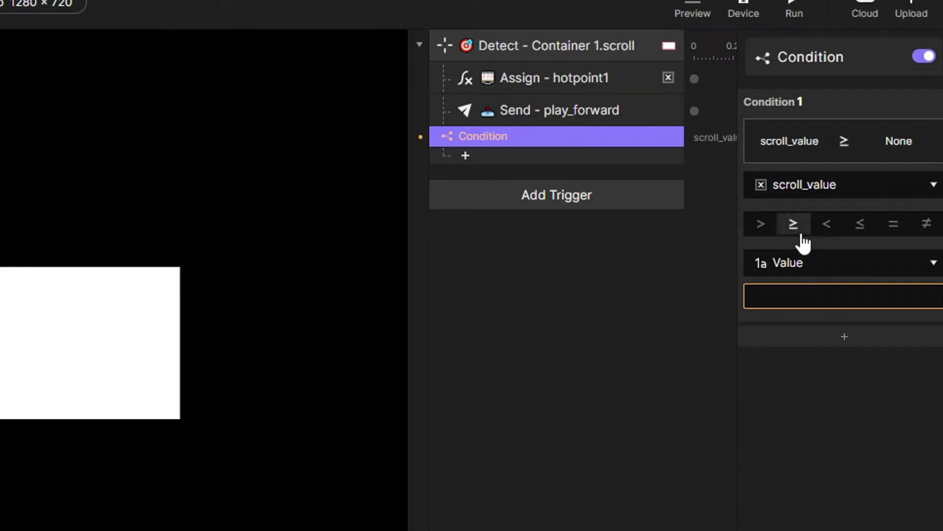
pyautogui.click(807, 262)
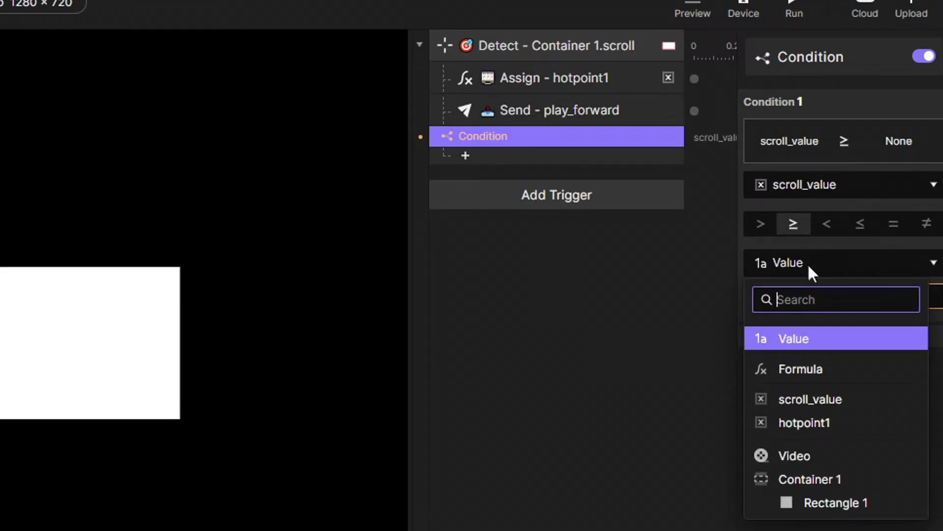
pyautogui.click(829, 424)
# - Move the Assign - hotpoint1 and Send - play_forward responses together under the condition
pyautogui.click(757, 89)
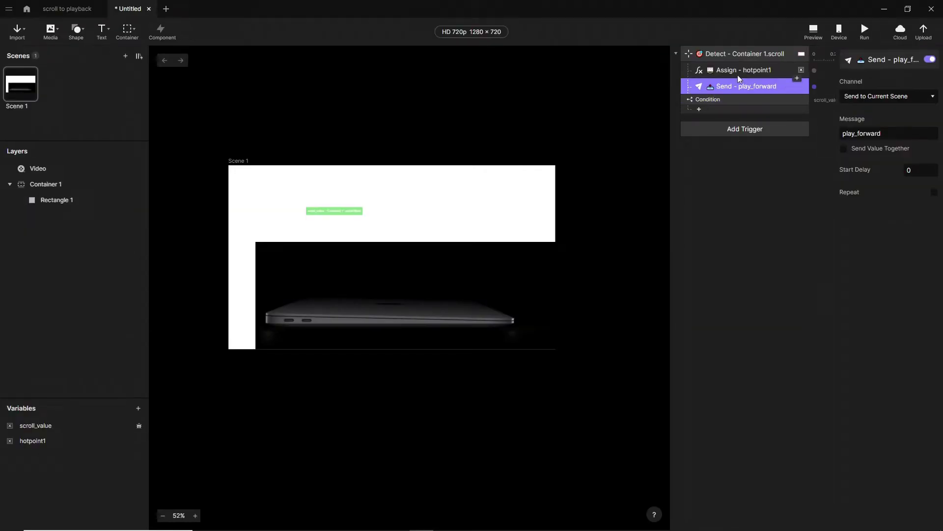
pyautogui.moveTo(673, 73); pyautogui.dragTo(576, 72)
pyautogui.keyDown('shift'); pyautogui.click(641, 71); pyautogui.keyUp('shift')
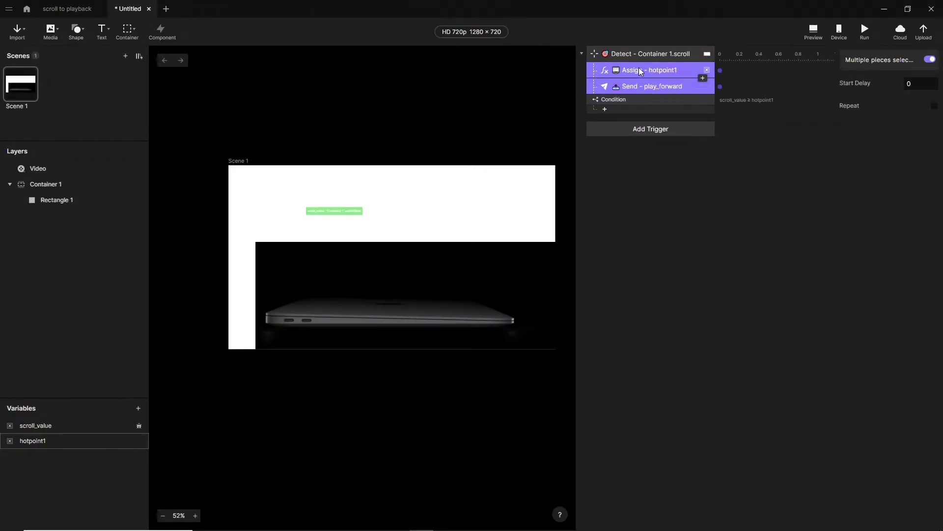
pyautogui.moveTo(642, 88); pyautogui.dragTo(641, 105)
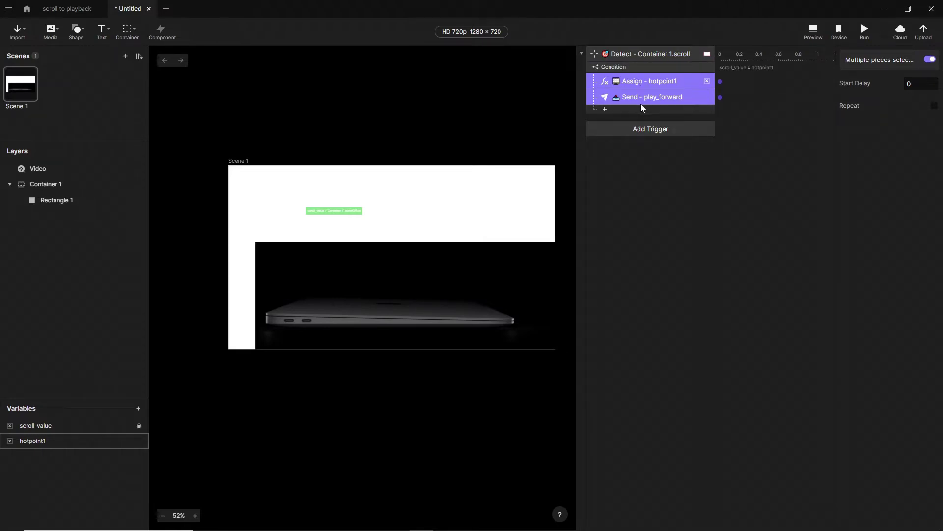
pyautogui.click(647, 70)
pyautogui.click(658, 148)
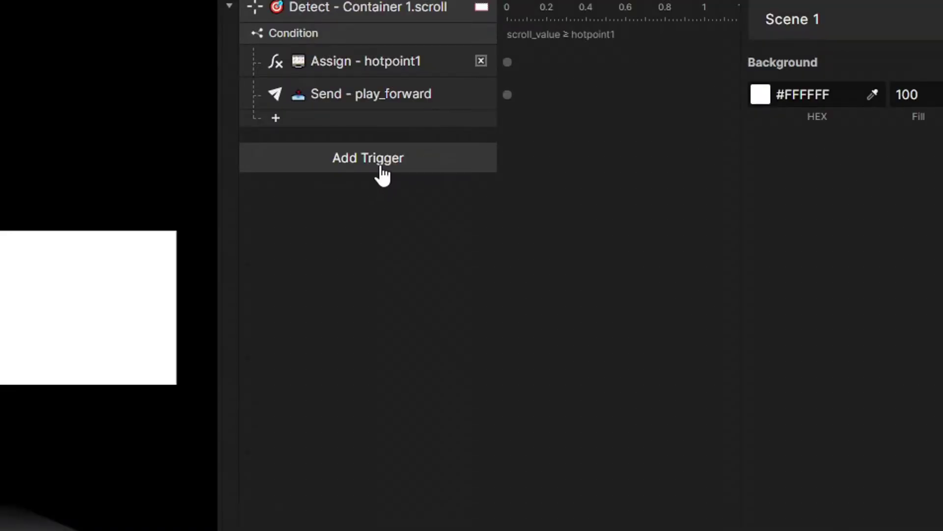
# - Add a Receive trigger for the message play_forward and rename it "Receive - play_forward" with a leading emoji
pyautogui.click(657, 138)
pyautogui.click(646, 459)
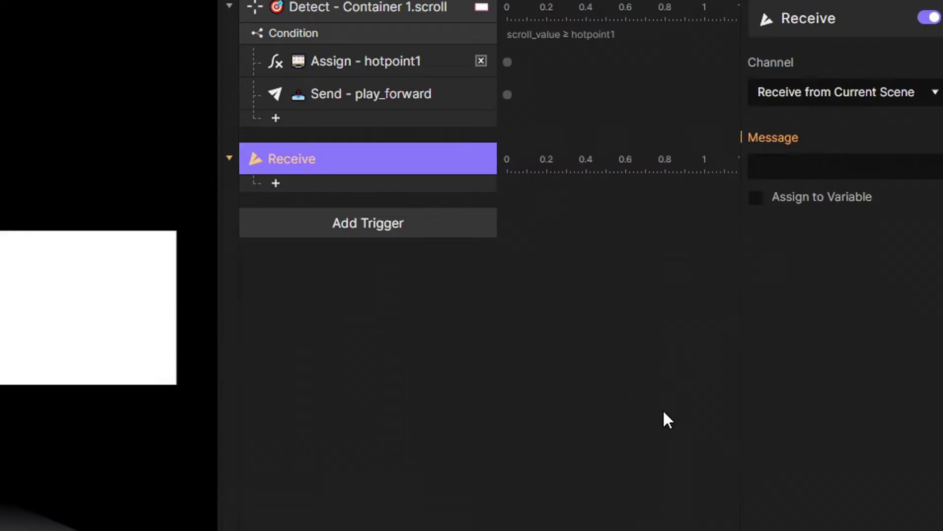
pyautogui.click(791, 159)
pyautogui.click(800, 198)
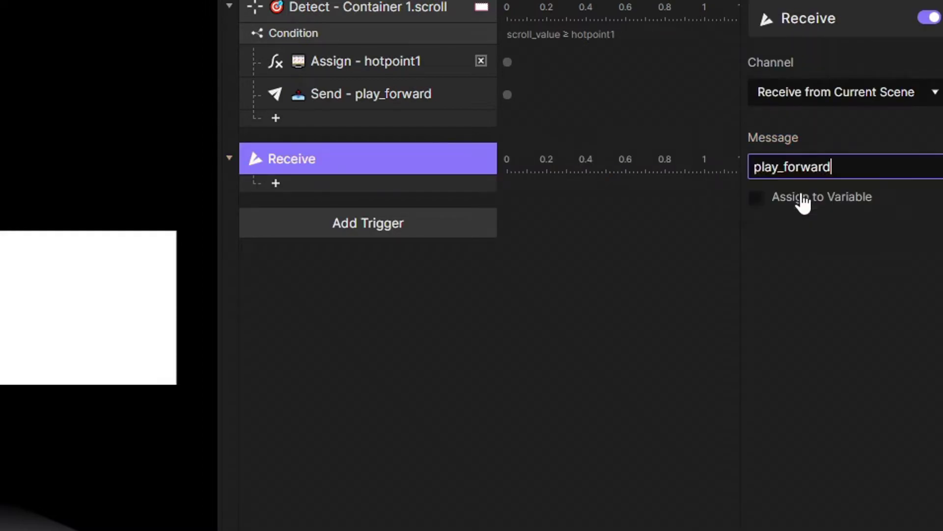
pyautogui.click(322, 167)
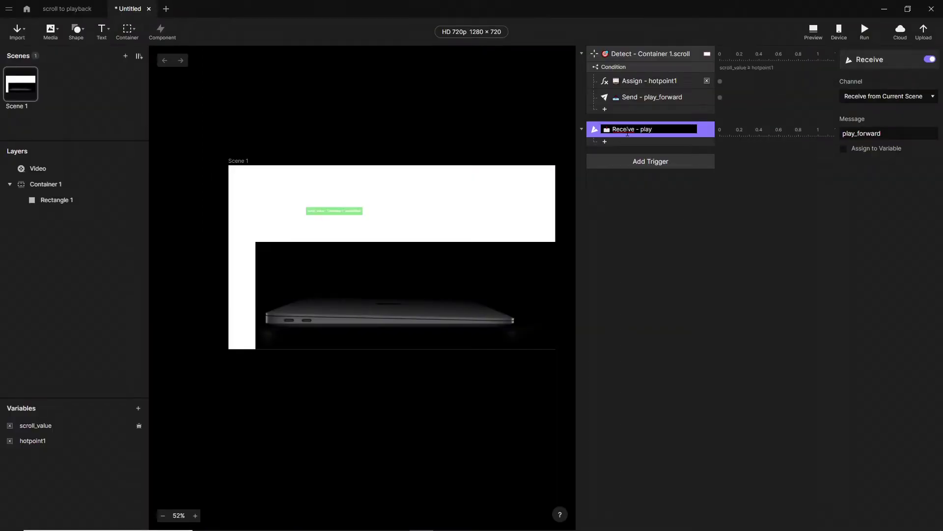
# - Add a Playback response for the Video layer under the Receive trigger, using the Seek action with Seek to set to Formula
pyautogui.click(605, 142)
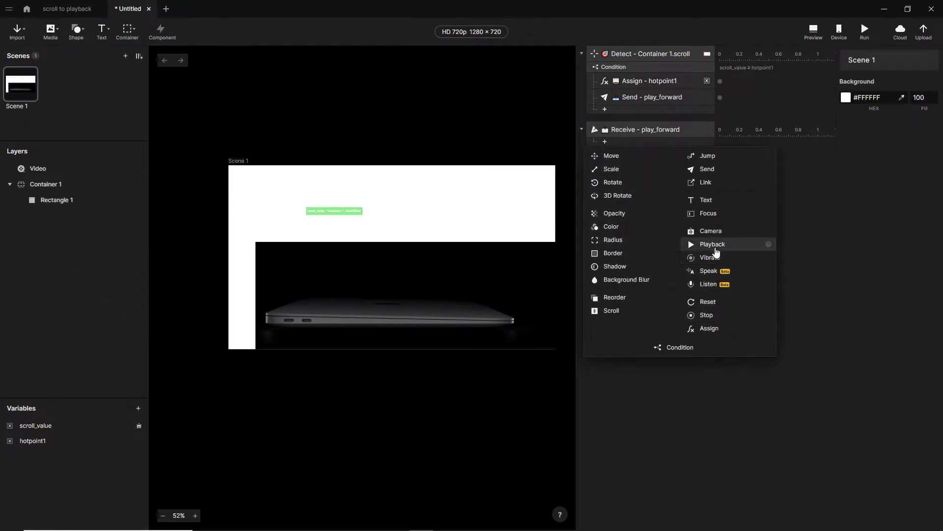
pyautogui.click(714, 245)
pyautogui.click(859, 74)
pyautogui.click(870, 112)
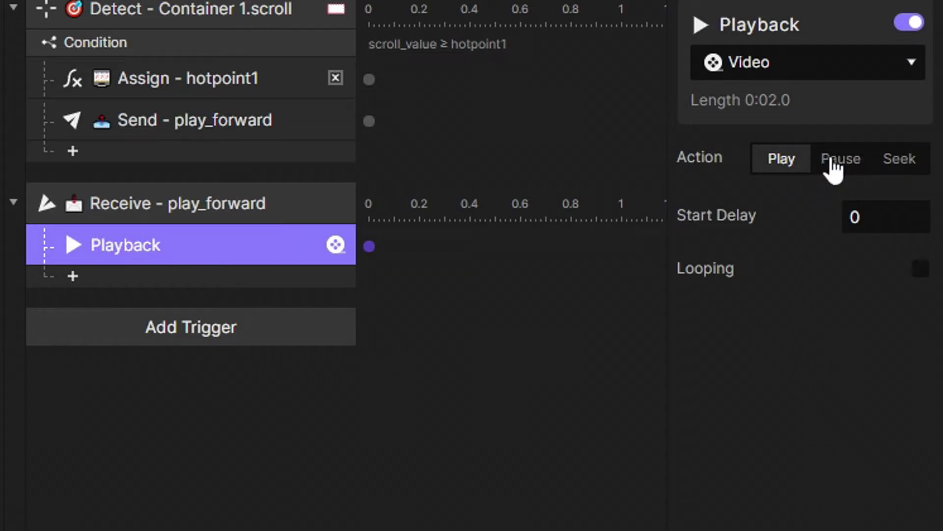
pyautogui.click(896, 167)
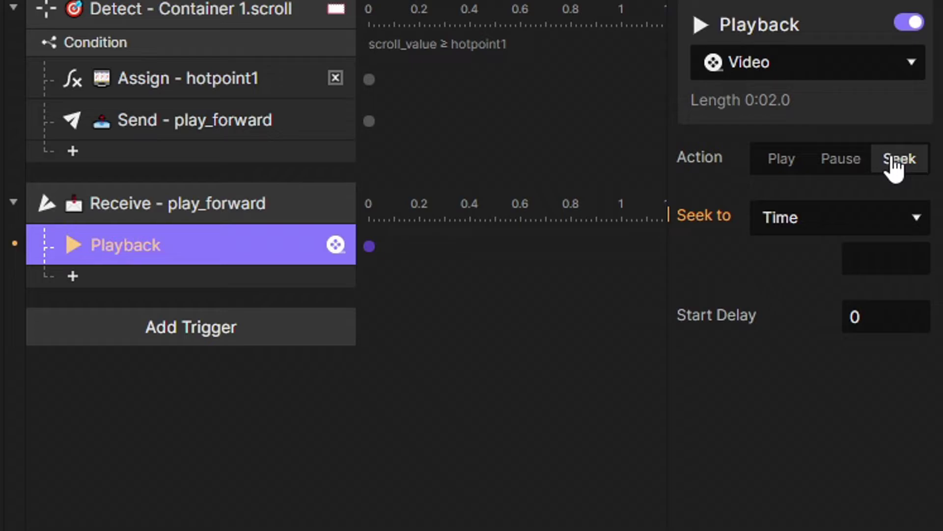
pyautogui.click(884, 210)
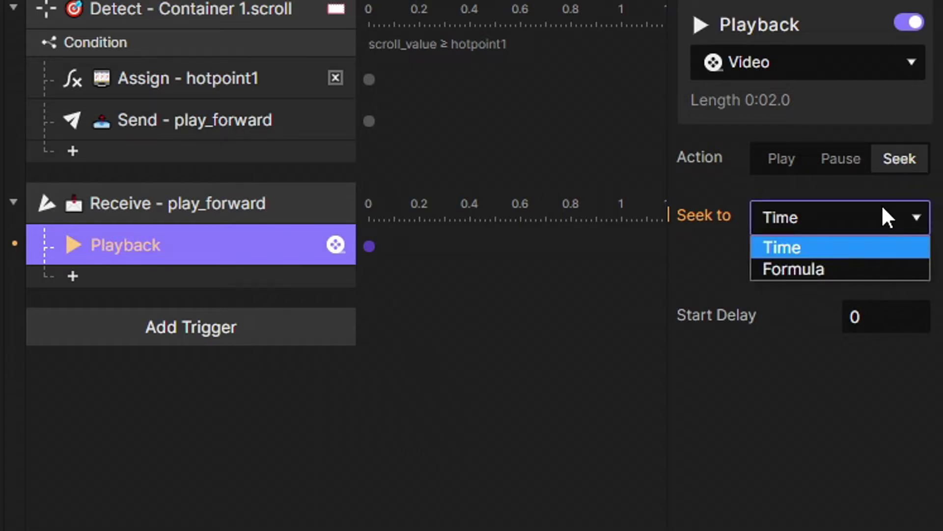
pyautogui.click(848, 260)
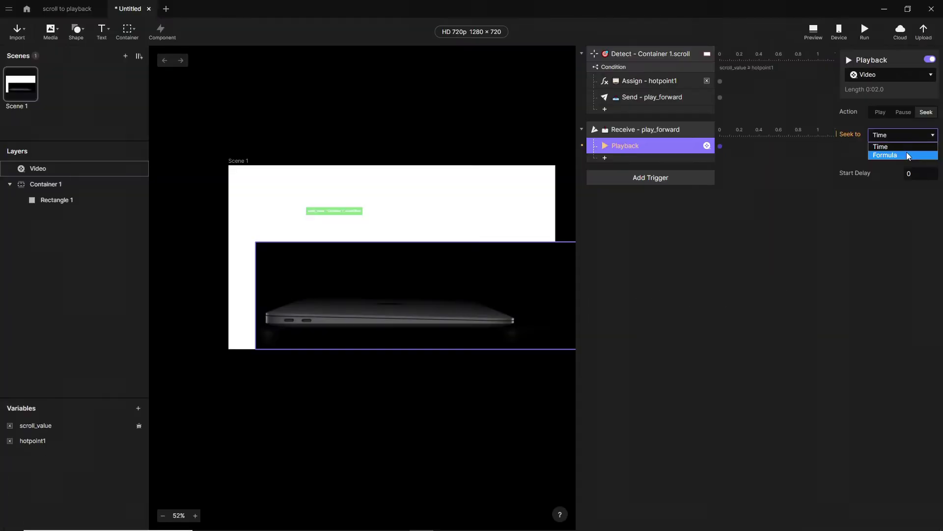
pyautogui.click(864, 260)
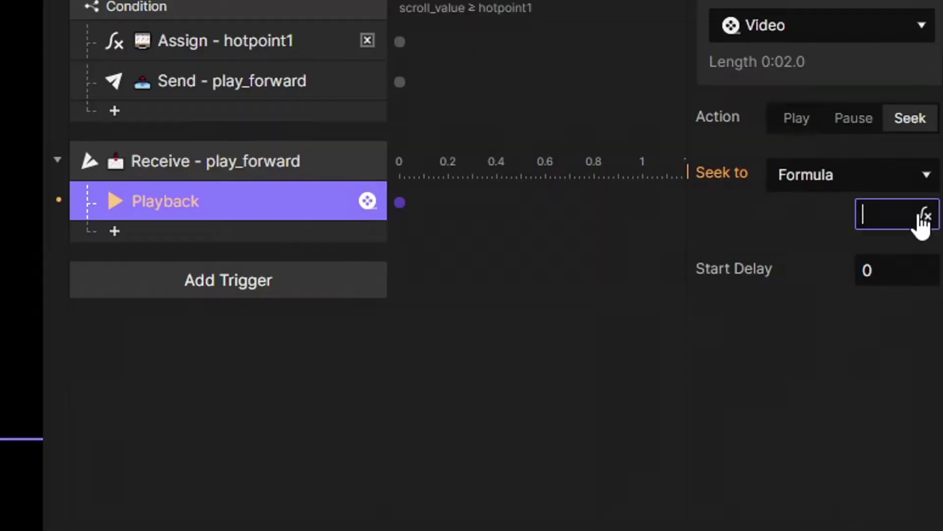
# - Set the Playback response's seek formula to `Video`.currentTime + 0.1
pyautogui.click(932, 151)
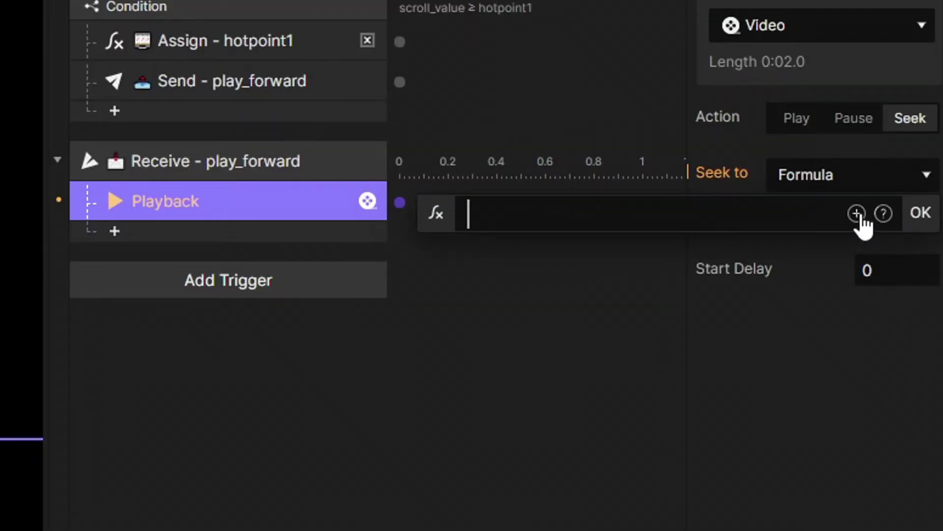
pyautogui.click(906, 151)
pyautogui.click(639, 378)
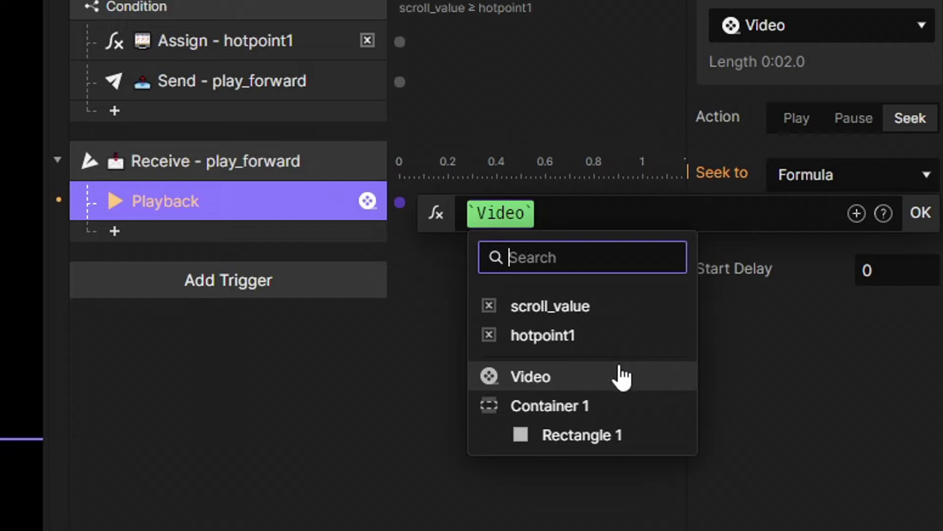
pyautogui.write('.c')
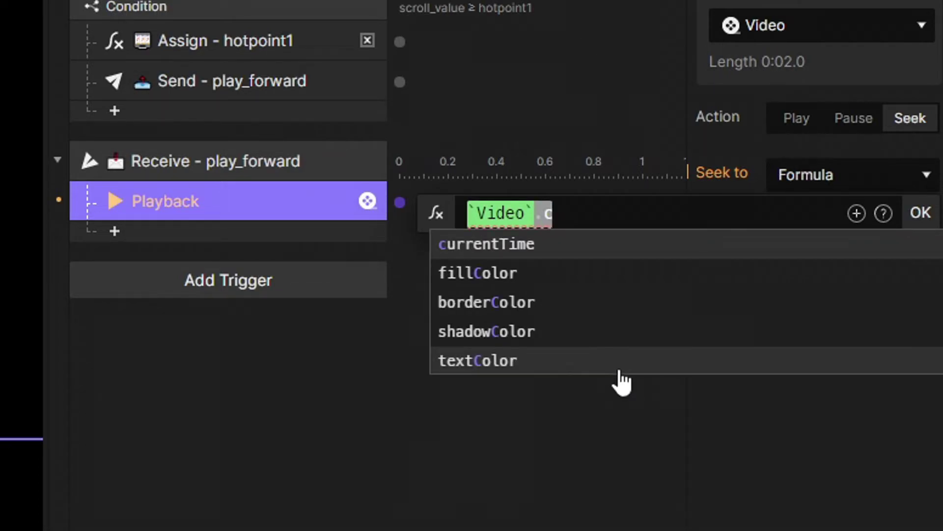
pyautogui.click(554, 255)
pyautogui.write('+ ')
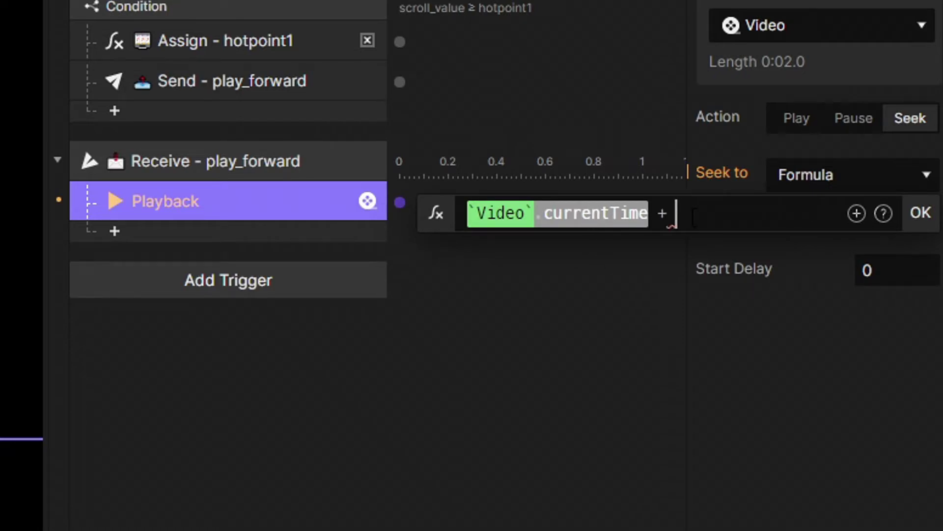
pyautogui.write('0.1')
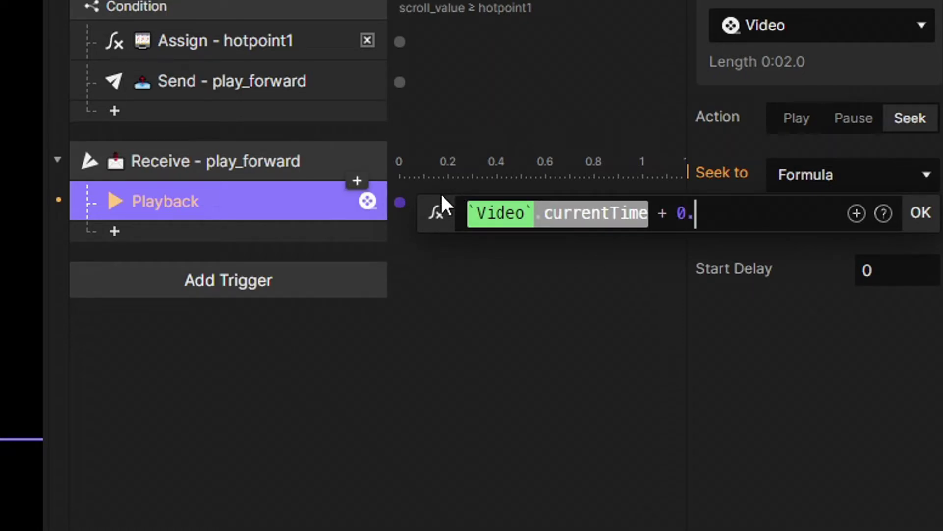
pyautogui.click(915, 213)
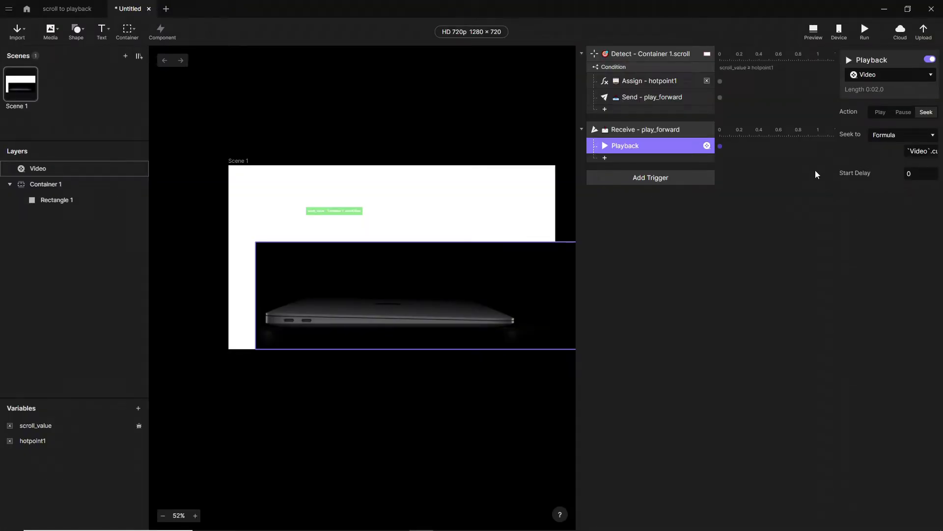
pyautogui.click(770, 208)
# - Preview the prototype and scroll the container upward to test the laptop video's forward playback
pyautogui.click(814, 32)
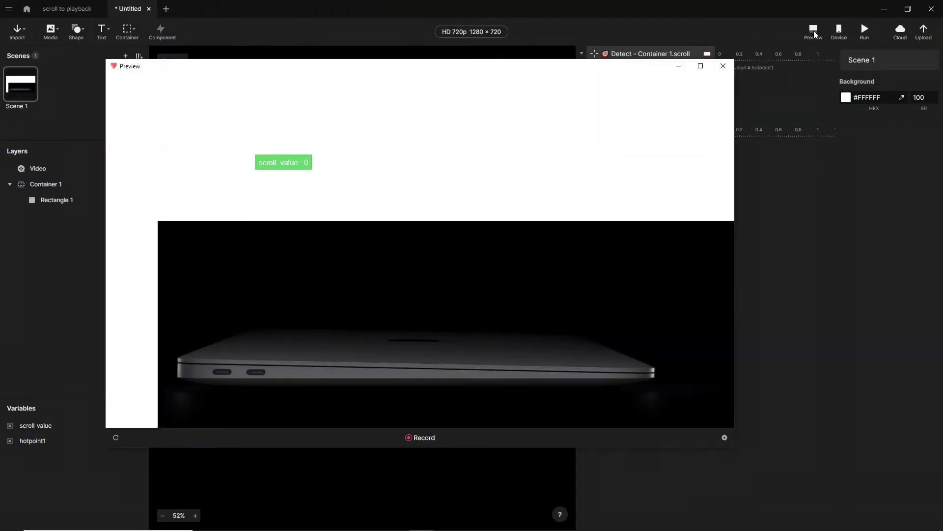
pyautogui.moveTo(491, 163); pyautogui.dragTo(482, 123)
pyautogui.moveTo(495, 172); pyautogui.dragTo(476, 91)
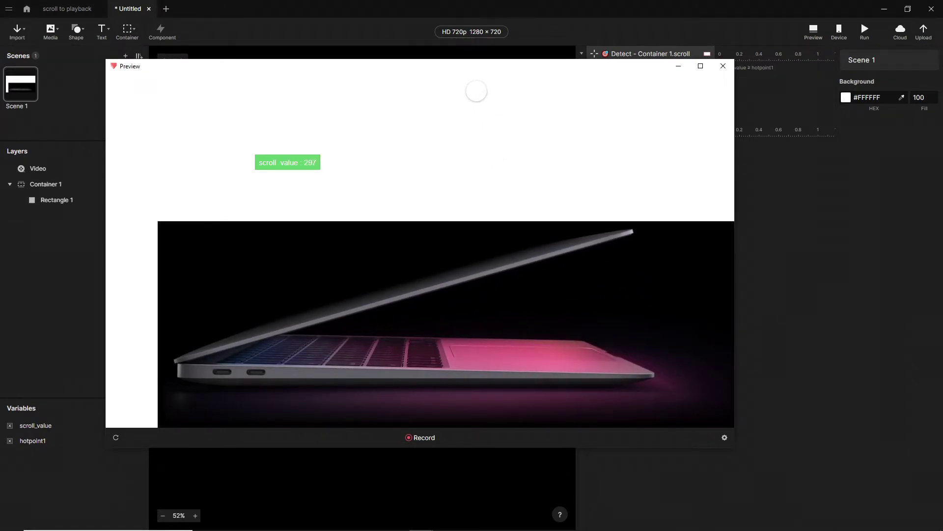
# - Close the preview and set the Scene 1 background color to black (#000000)
pyautogui.click(721, 63)
pyautogui.click(846, 97)
pyautogui.moveTo(797, 134); pyautogui.dragTo(694, 200)
pyautogui.click(858, 165)
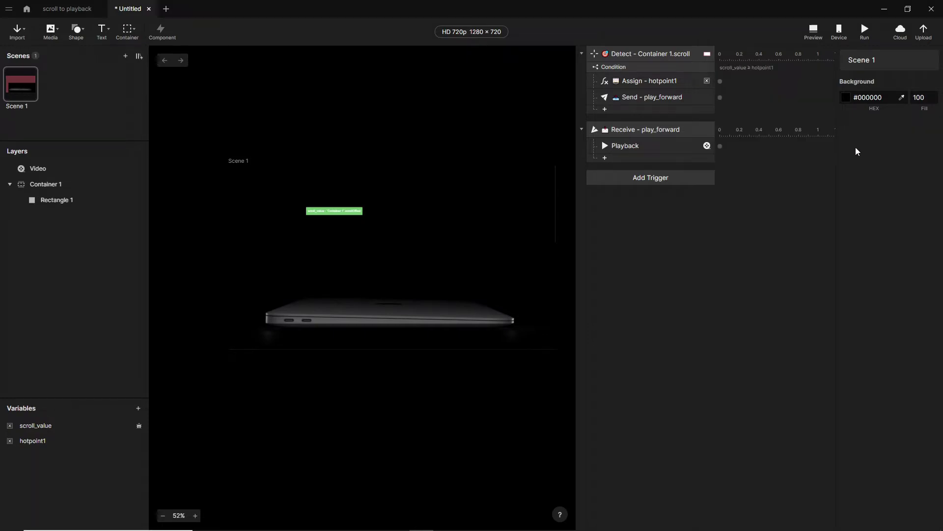
# - Preview the prototype on the black background and scroll the container up and down to test the video playback
pyautogui.click(814, 32)
pyautogui.moveTo(570, 302); pyautogui.dragTo(531, 162)
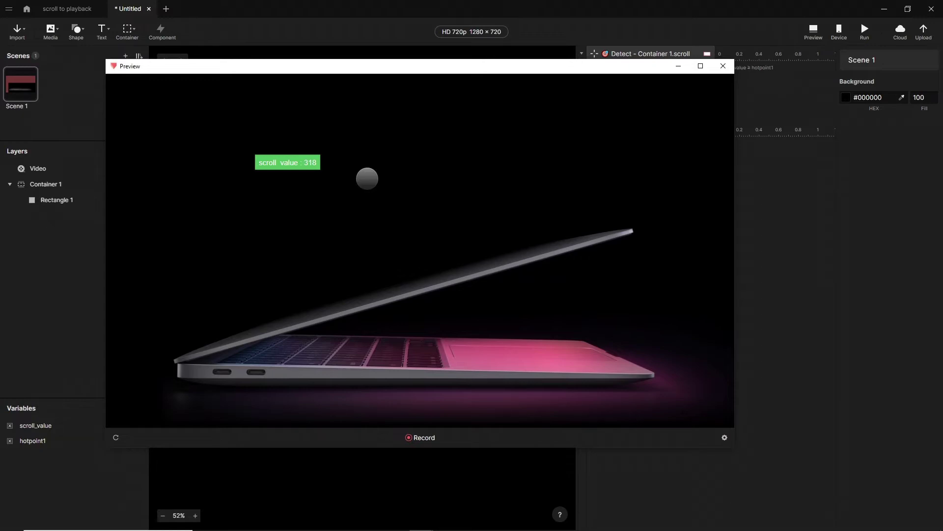
pyautogui.moveTo(497, 170); pyautogui.dragTo(421, 249)
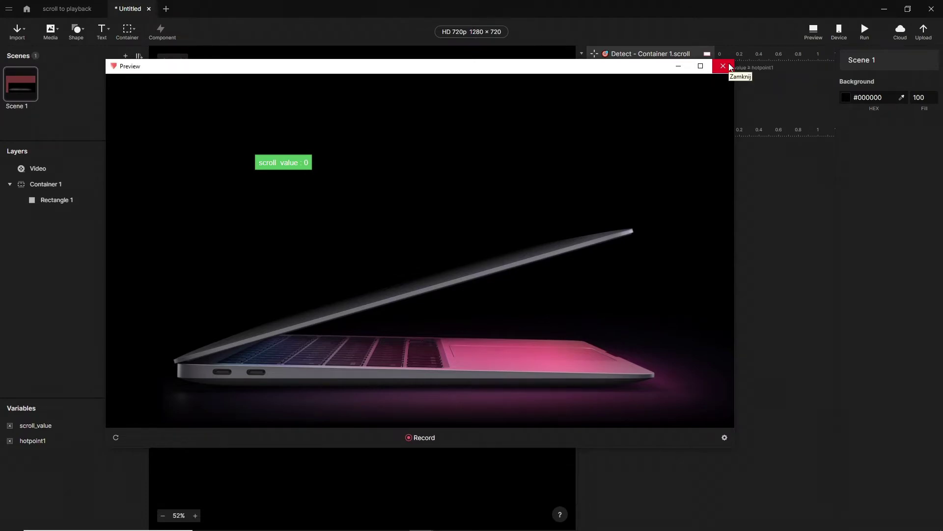
pyautogui.click(730, 67)
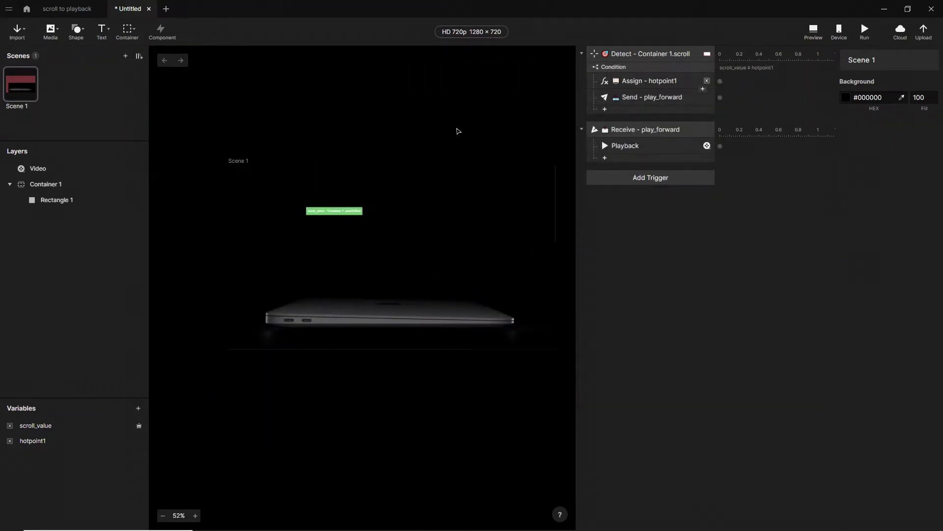
# - Set Container 1's Overscroll option to None and test the container's scroll limits in the preview
pyautogui.click(65, 190)
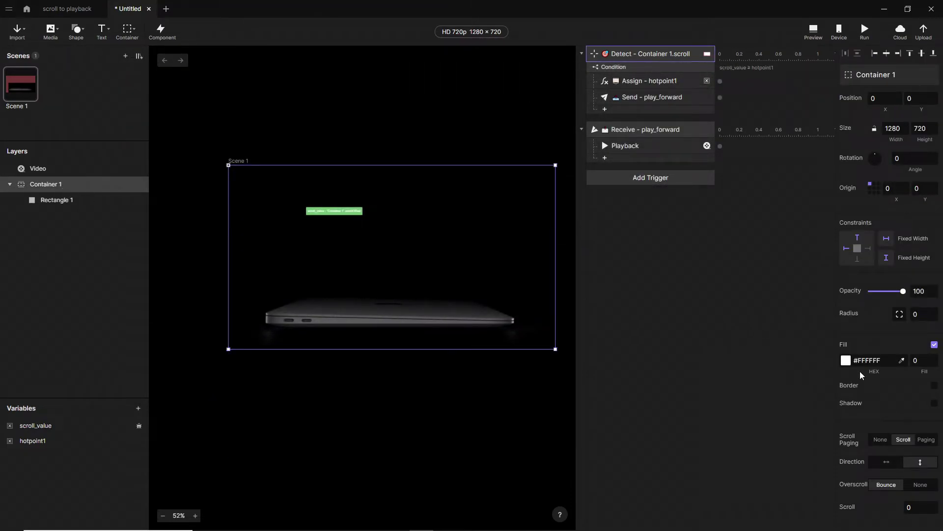
pyautogui.scroll(-2, 903, 397)
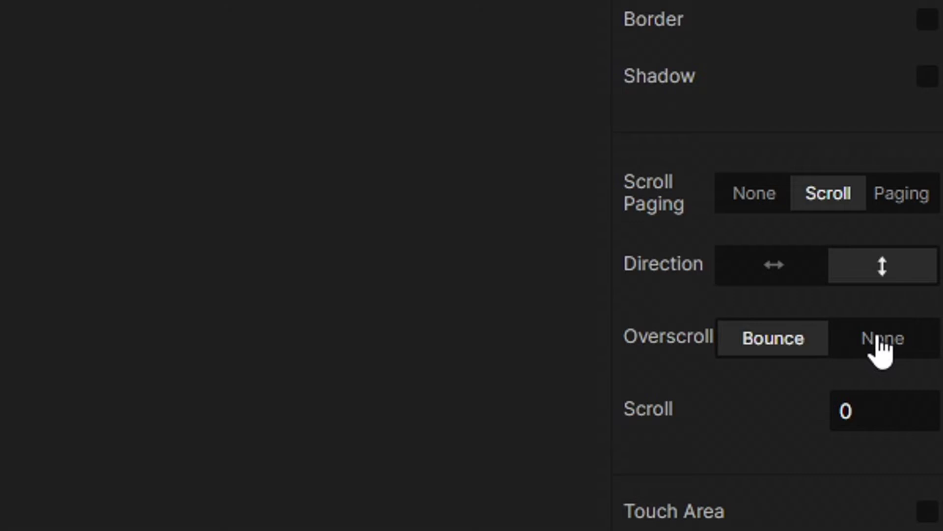
pyautogui.click(920, 444)
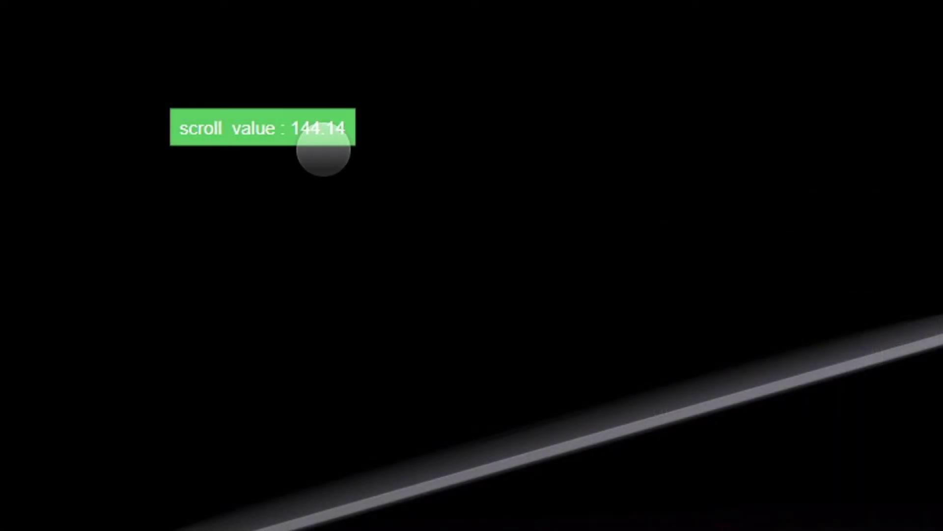
pyautogui.moveTo(546, 169); pyautogui.dragTo(596, 331)
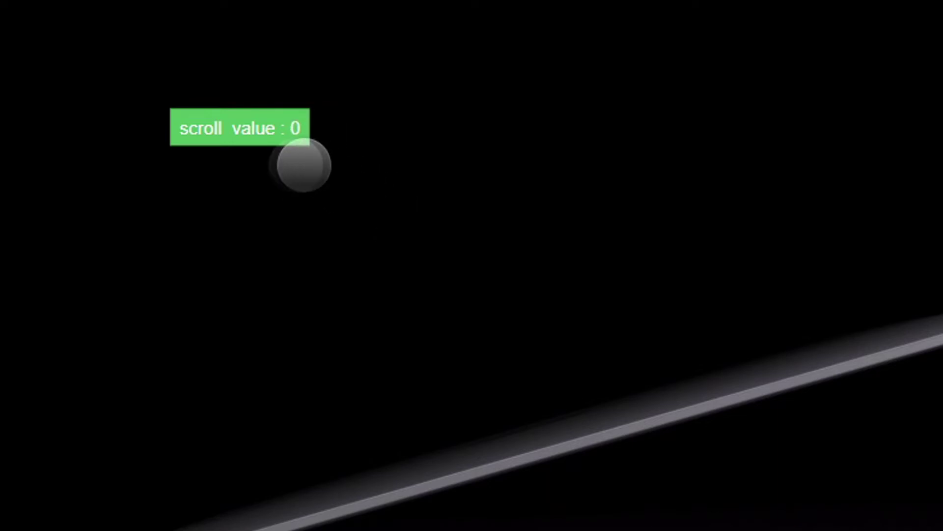
pyautogui.moveTo(288, 152); pyautogui.dragTo(596, 331)
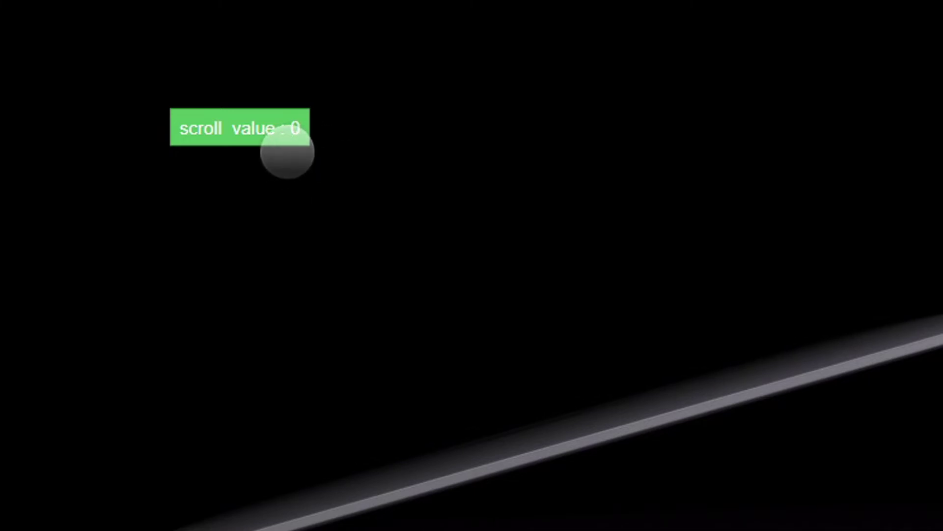
pyautogui.moveTo(286, 152); pyautogui.dragTo(593, 336)
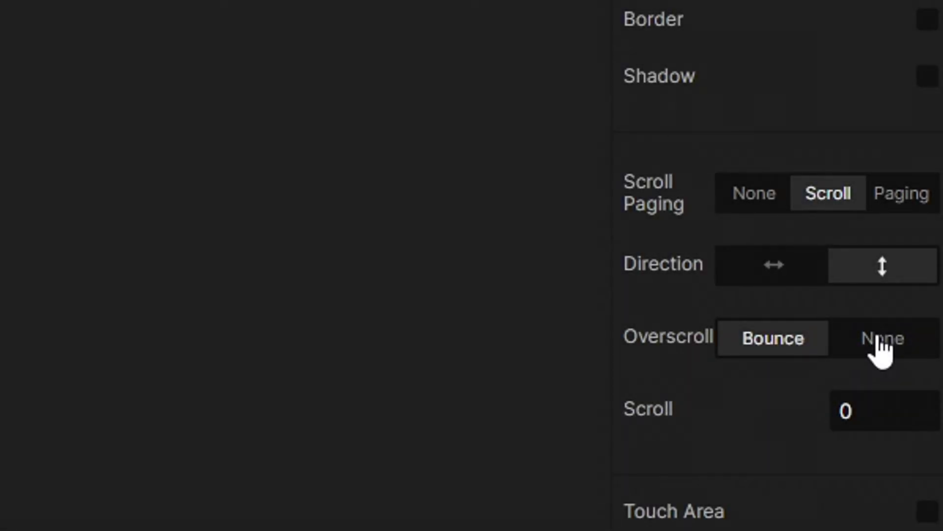
pyautogui.click(881, 344)
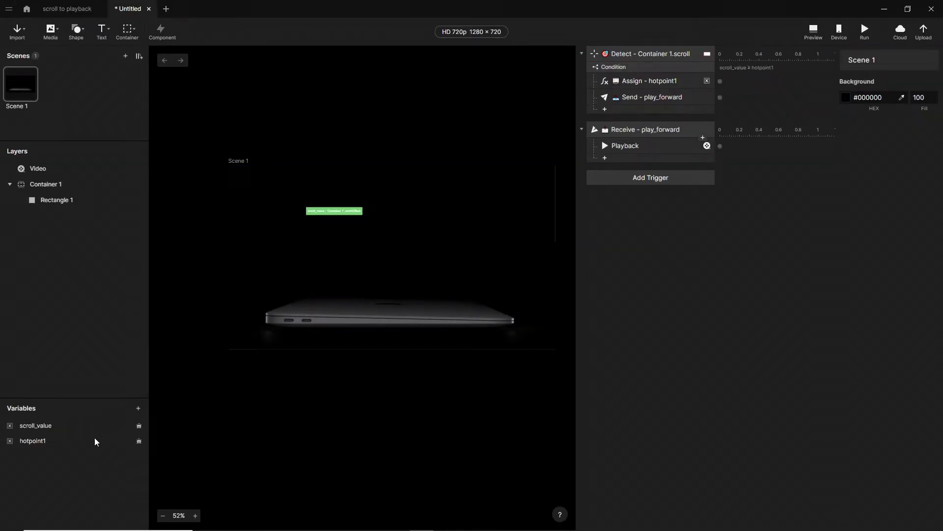
# - Create a number variable for this scene and name it hotpoint2
pyautogui.click(138, 408)
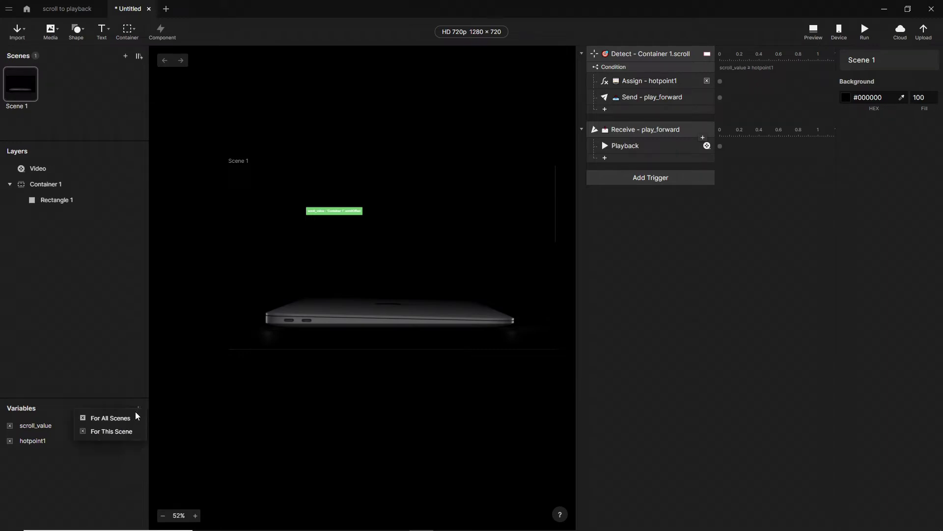
pyautogui.click(127, 435)
pyautogui.doubleClick(48, 456)
pyautogui.write('hotpoint2')
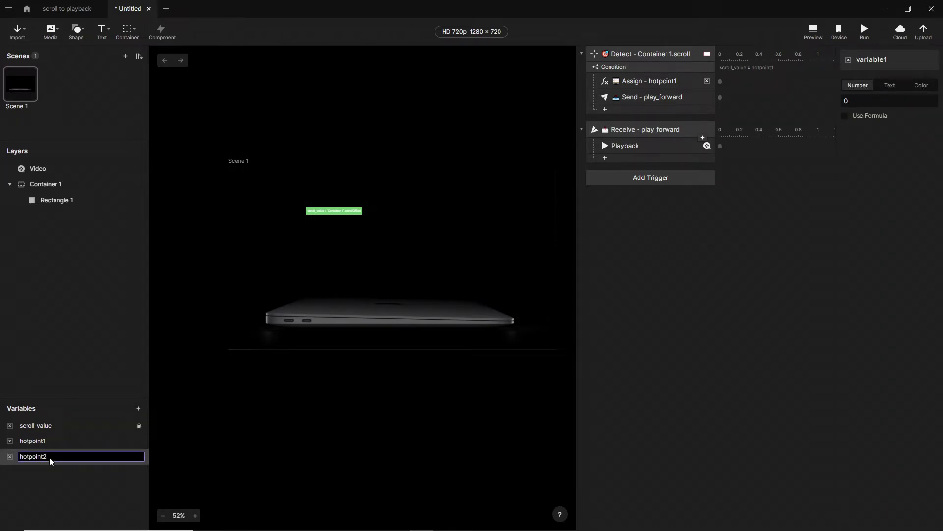
pyautogui.press('Return')
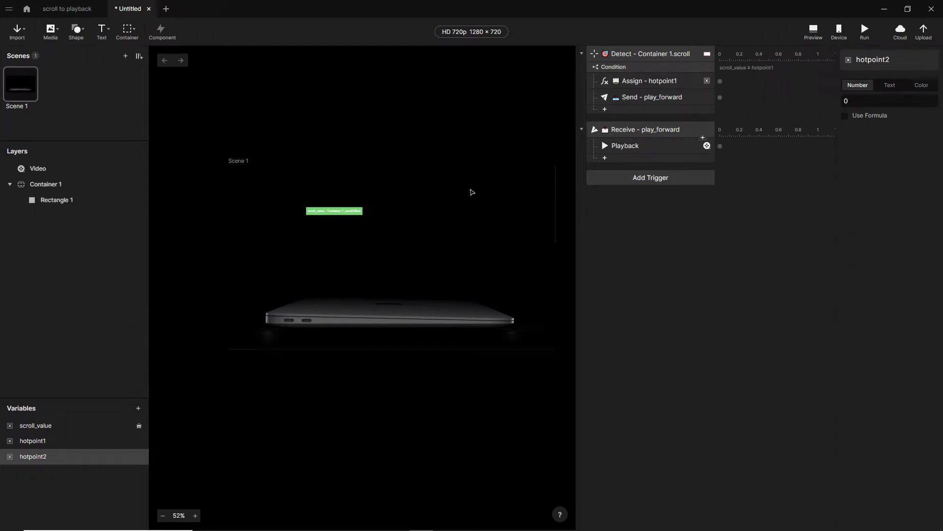
# - Show the hotpoint1 and hotpoint2 value labels on the canvas, stacked above the scroll_value label
pyautogui.click(140, 458)
pyautogui.moveTo(239, 172); pyautogui.dragTo(315, 194)
pyautogui.click(139, 441)
pyautogui.moveTo(243, 172); pyautogui.dragTo(317, 187)
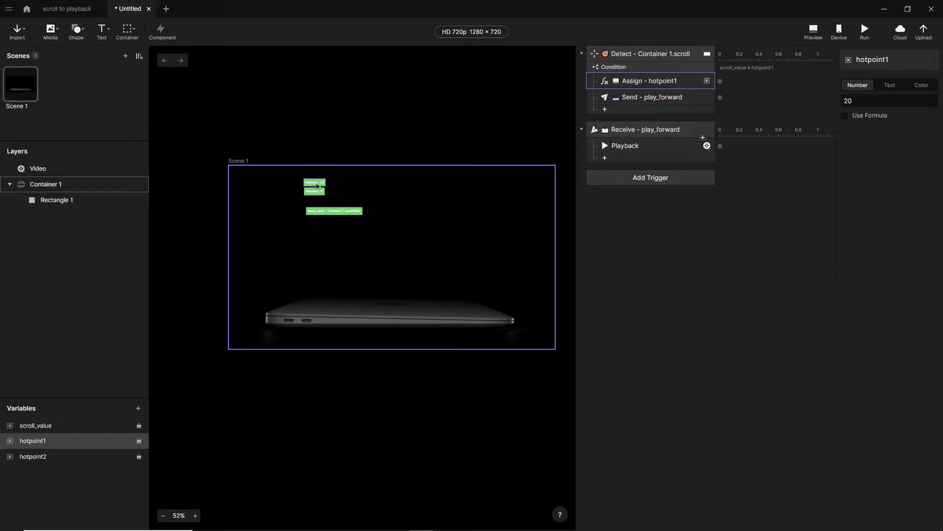
pyautogui.click(402, 162)
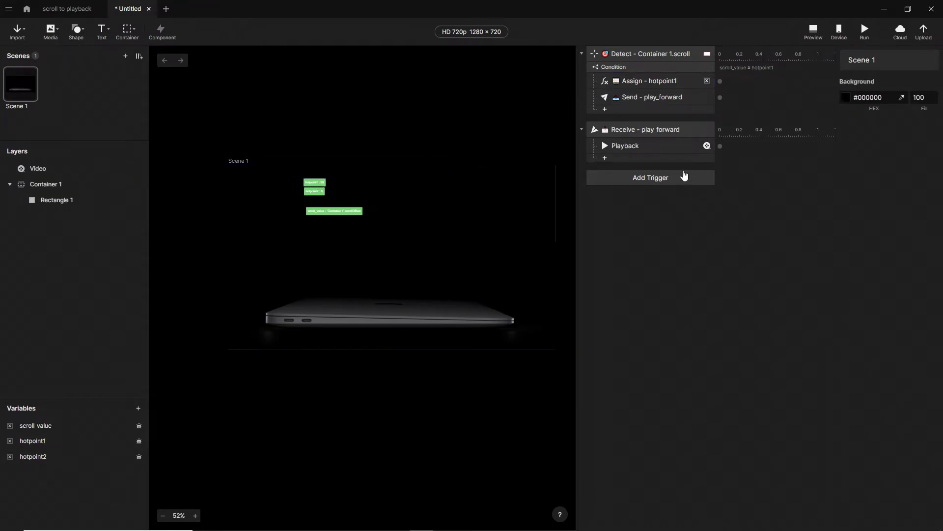
# - Add an Assign response for hotpoint2 under the scroll_value ≥ hotpoint1 condition and rename it "Assign - hotpoint2" with a leading emoji
pyautogui.click(644, 114)
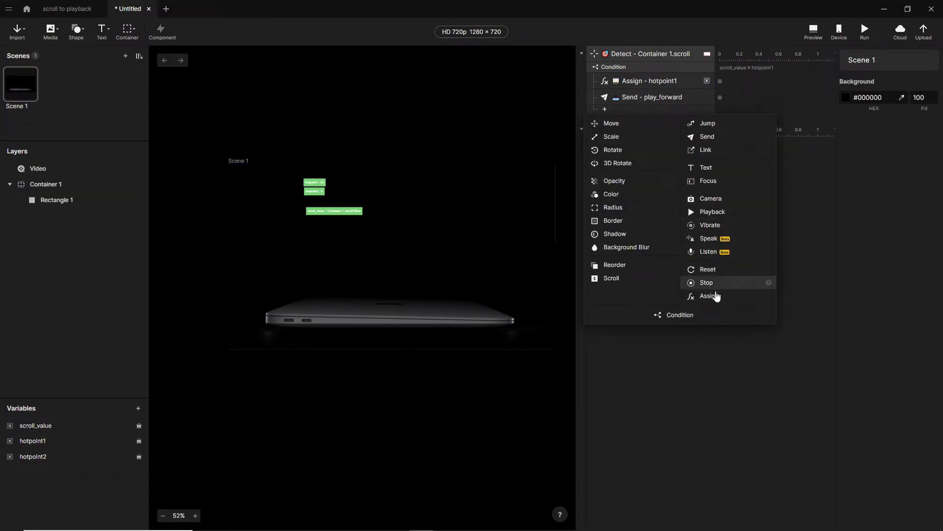
pyautogui.click(716, 293)
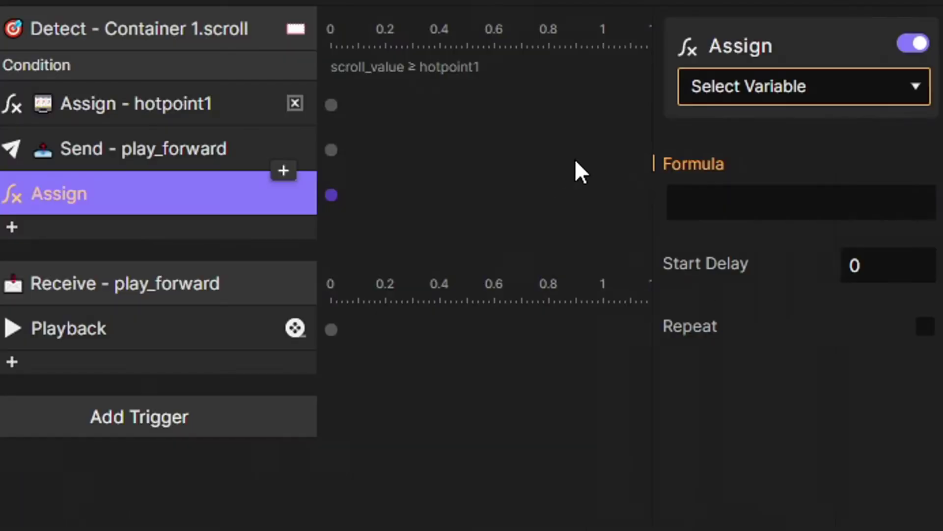
pyautogui.click(708, 96)
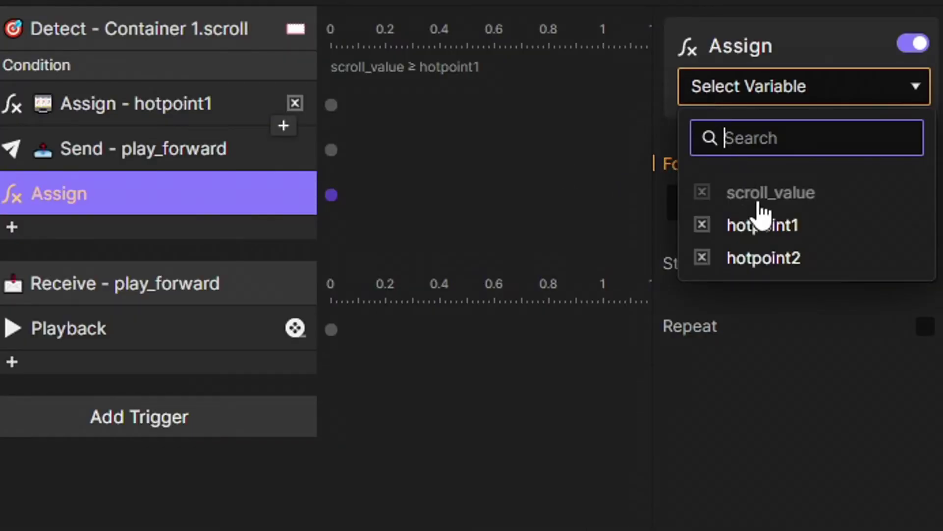
pyautogui.click(765, 265)
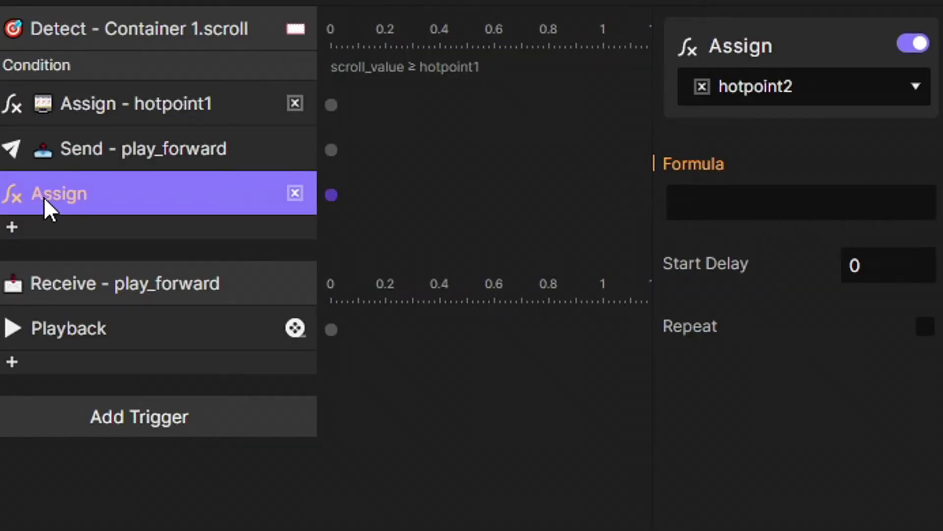
pyautogui.doubleClick(43, 197)
pyautogui.press('End')
pyautogui.write('- hotpoint2')
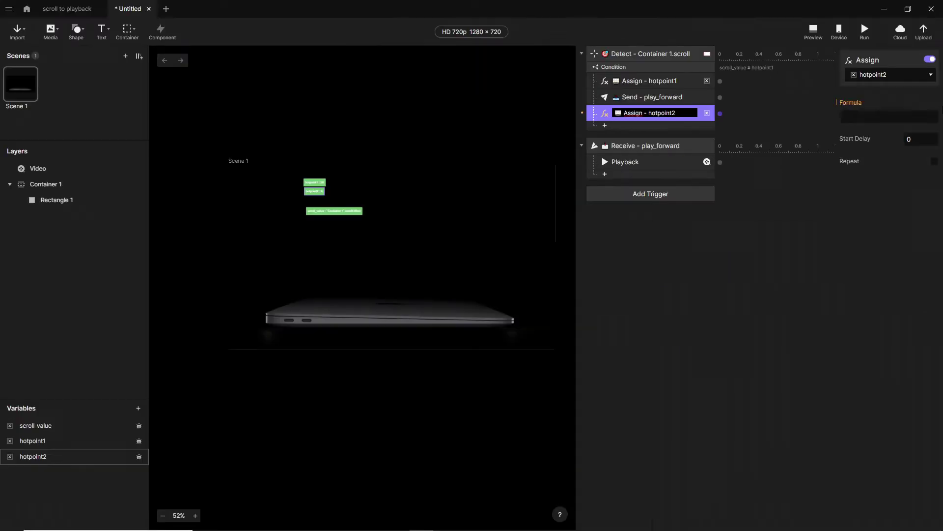
# - Set the formula of the hotpoint2 Assign response to hotpoint1-20
pyautogui.click(857, 192)
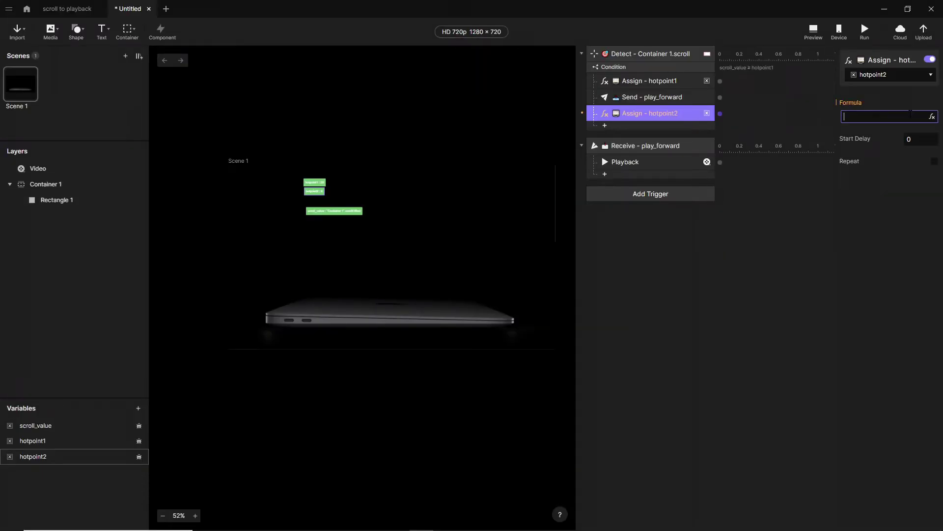
pyautogui.click(932, 117)
pyautogui.click(905, 116)
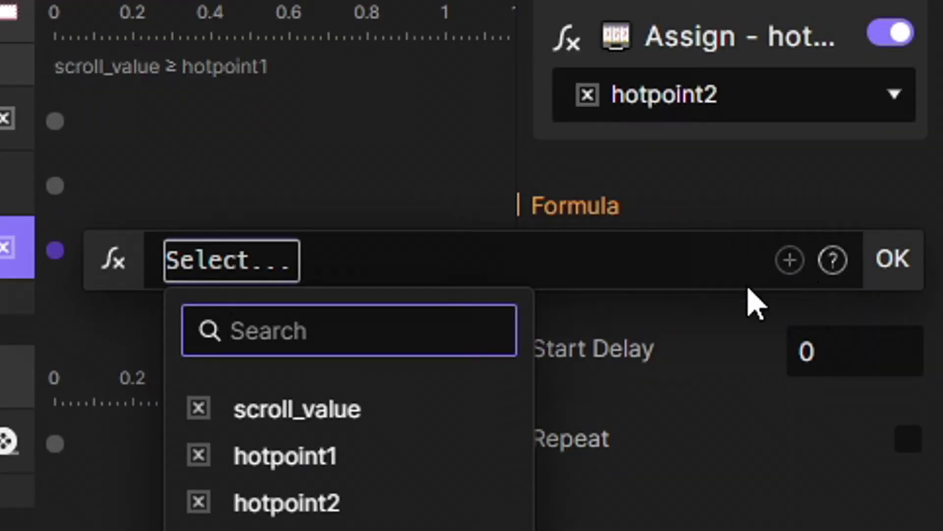
pyautogui.click(388, 459)
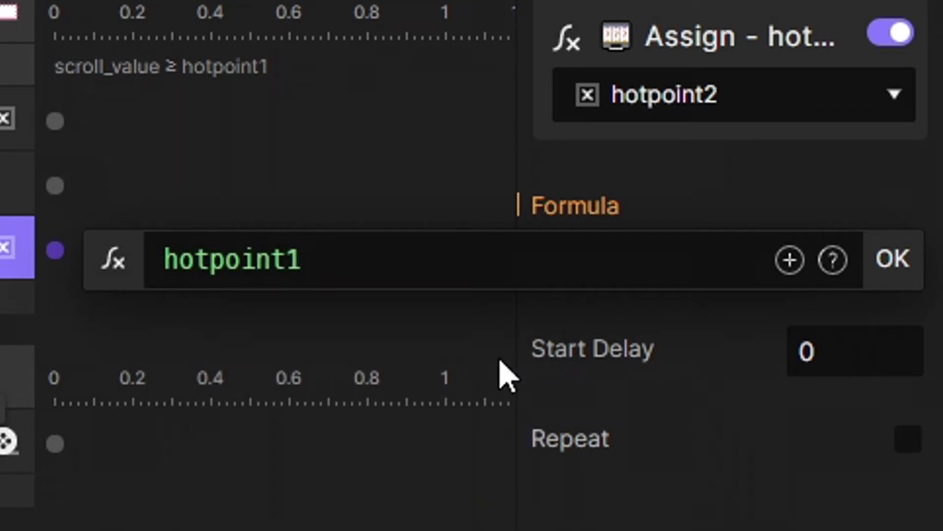
pyautogui.write('-20')
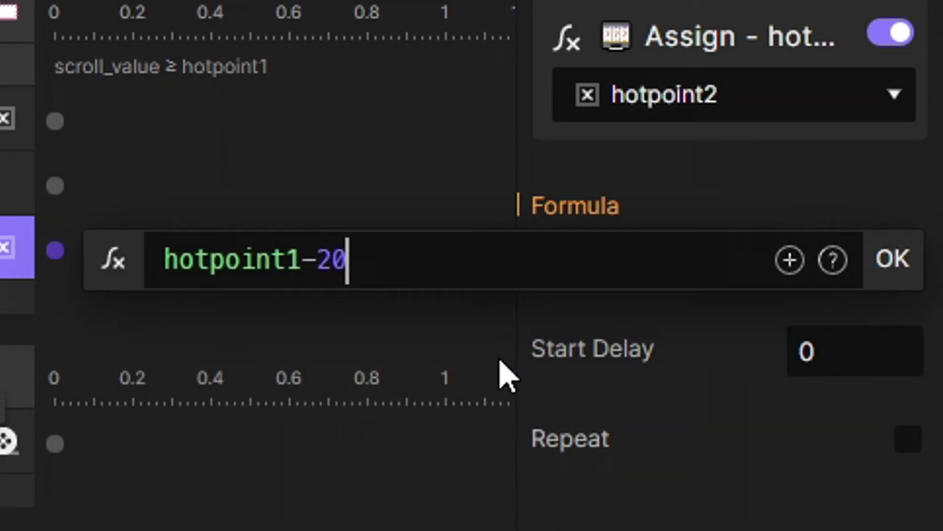
pyautogui.press('Return')
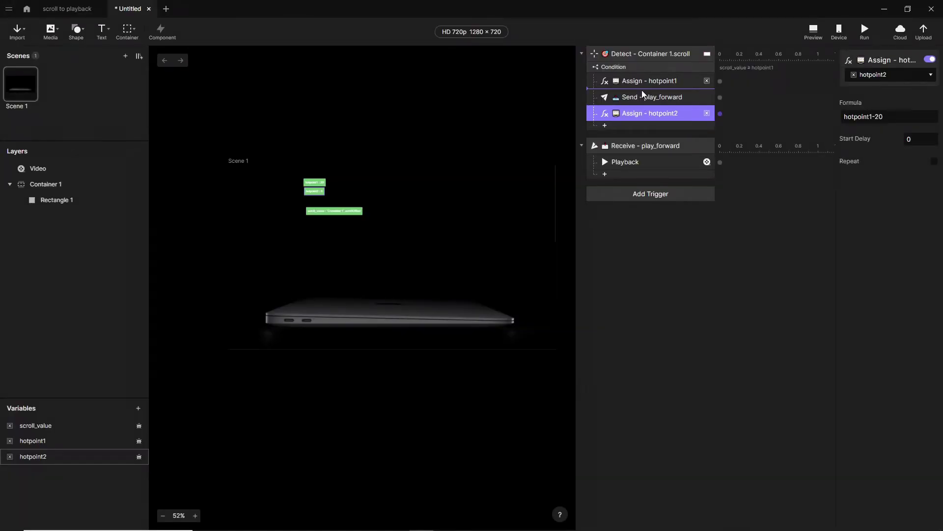
# - Move the Assign - hotpoint2 response between Assign - hotpoint1 and Send - play_forward, and check both Assign formulas
pyautogui.moveTo(641, 90); pyautogui.dragTo(644, 89)
pyautogui.click(650, 82)
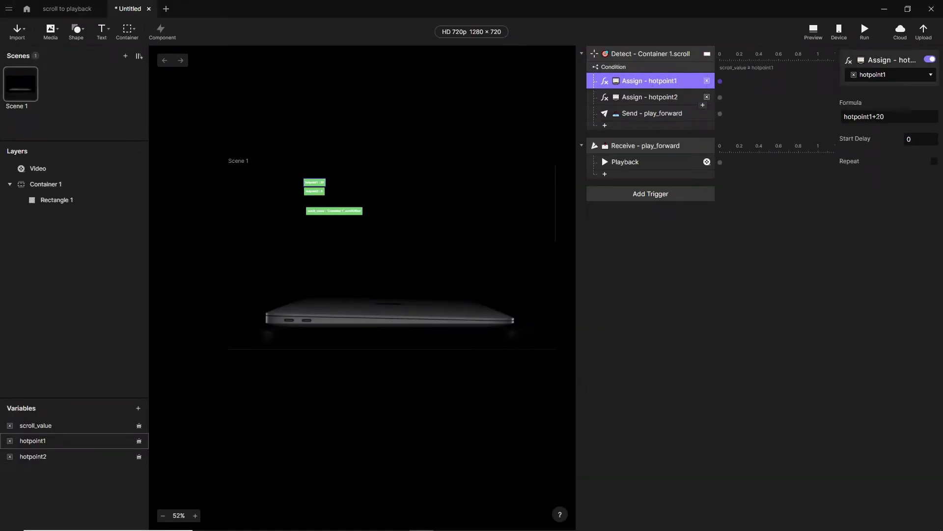
pyautogui.click(694, 100)
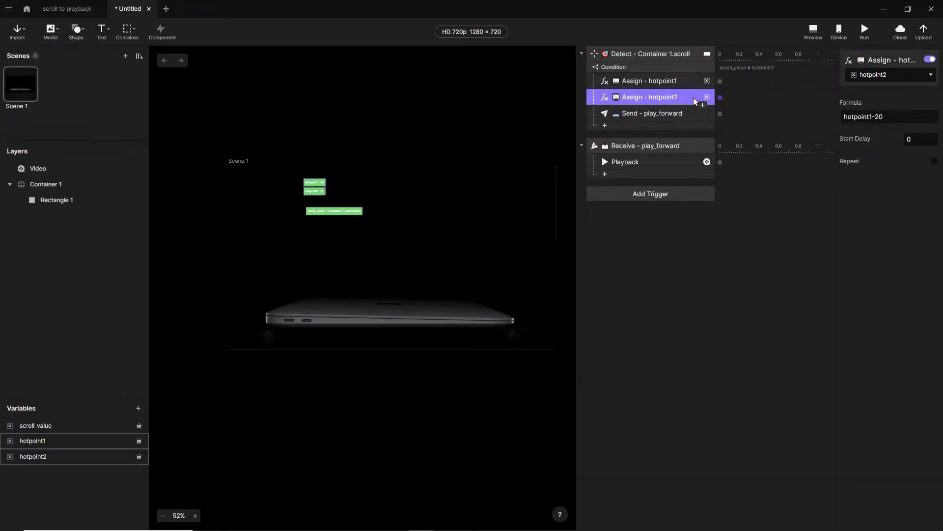
# - Preview the prototype and scroll the container to check how hotpoint1 and hotpoint2 follow scroll_value
pyautogui.click(817, 35)
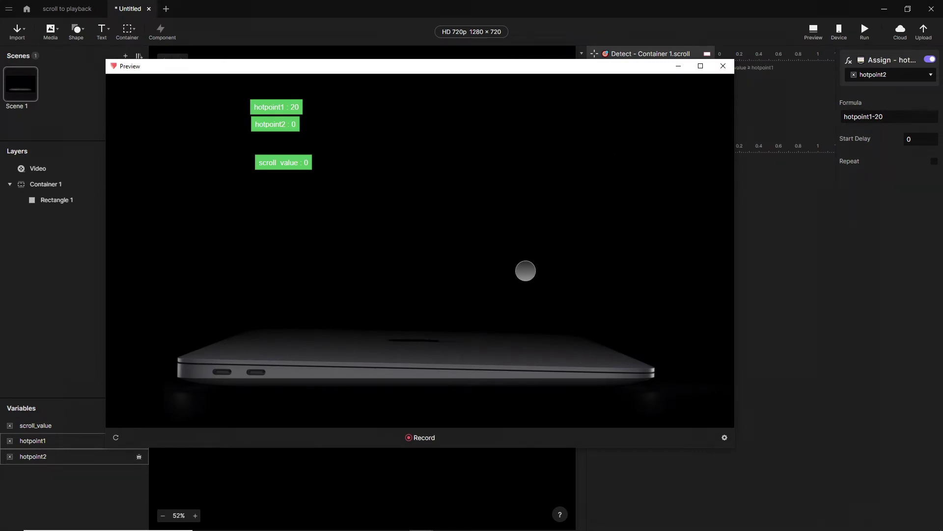
pyautogui.scroll(-5, 525, 272)
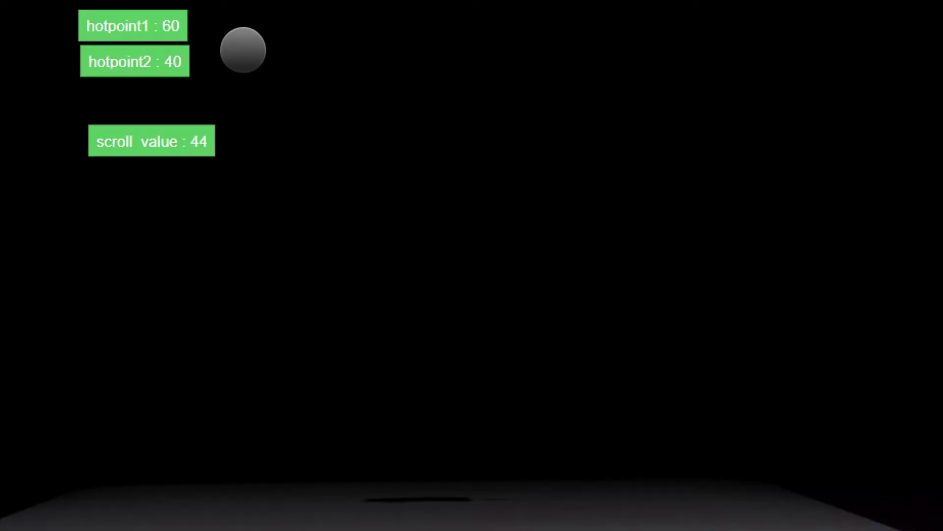
pyautogui.scroll(-2, 510, 339)
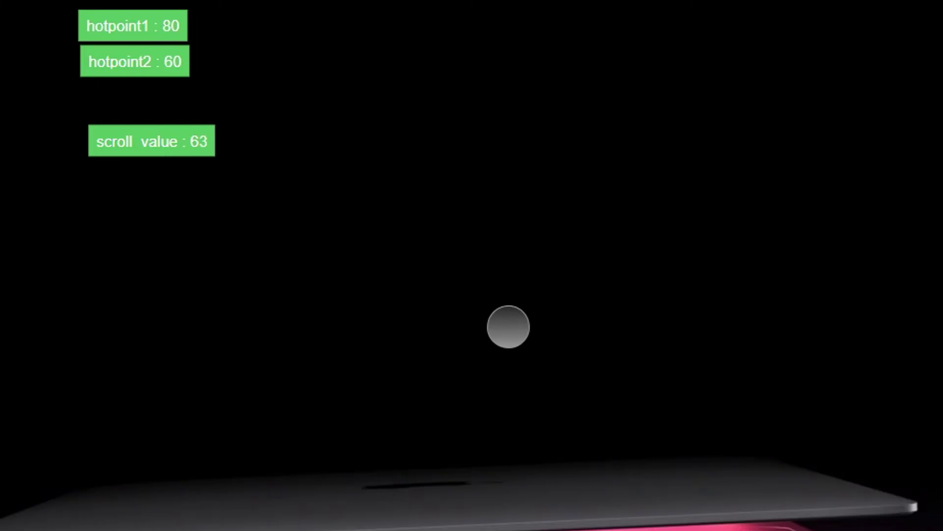
pyautogui.scroll(-5, 509, 326)
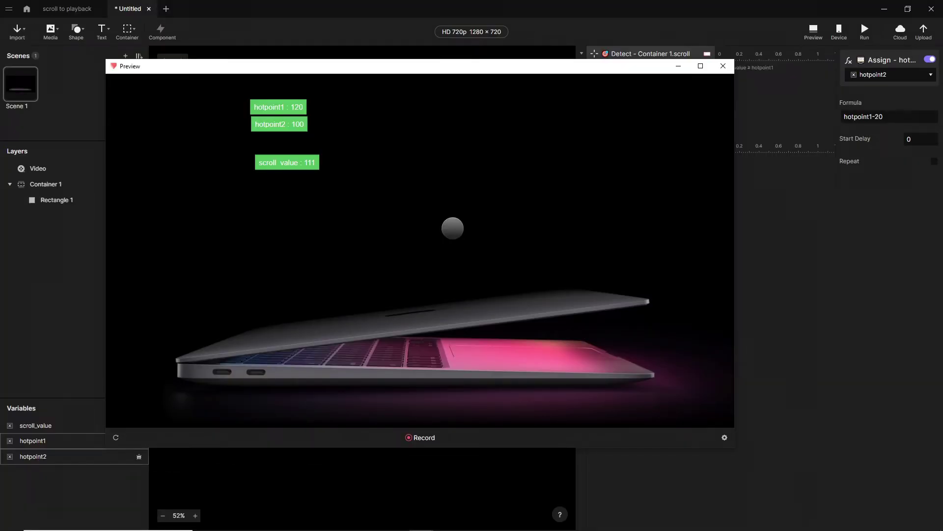
pyautogui.click(717, 66)
# - Add a second condition to the Container 1 scroll Detect trigger, requiring scroll_value < hotpoint2
pyautogui.click(622, 115)
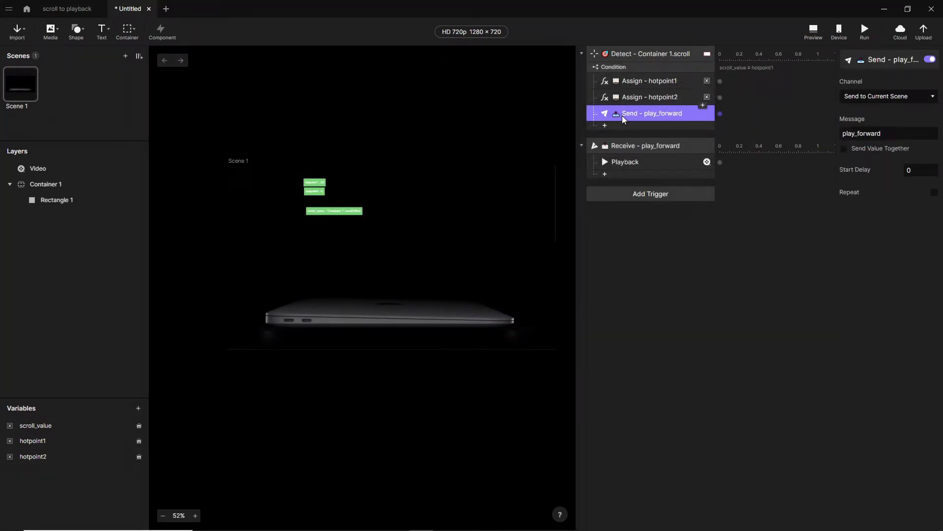
pyautogui.click(605, 125)
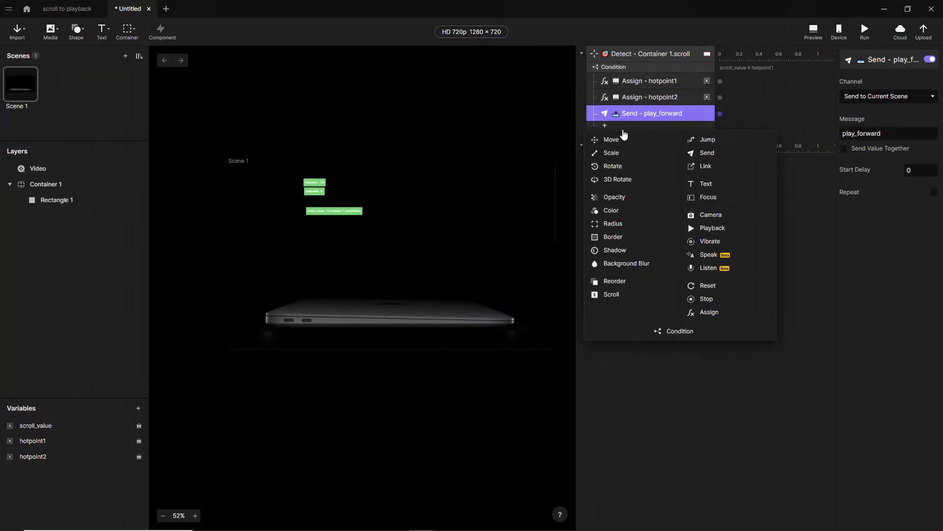
pyautogui.click(683, 332)
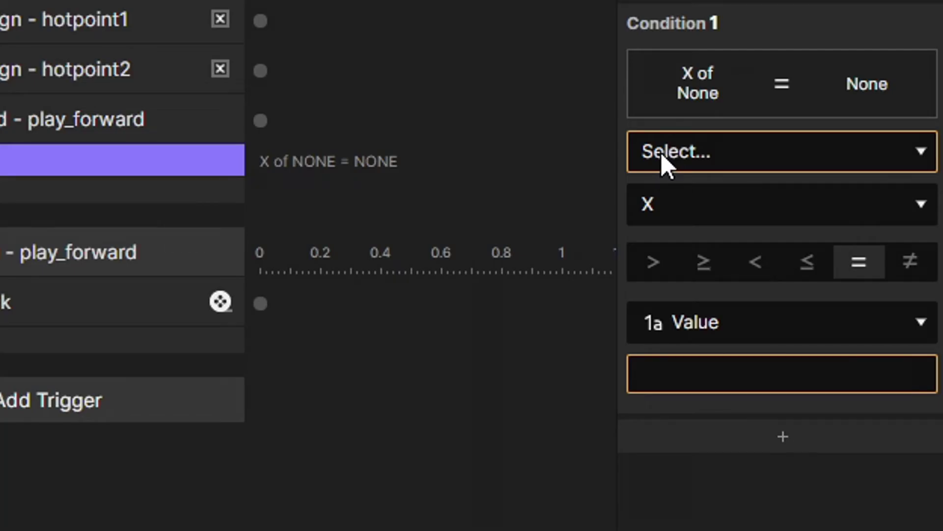
pyautogui.click(852, 127)
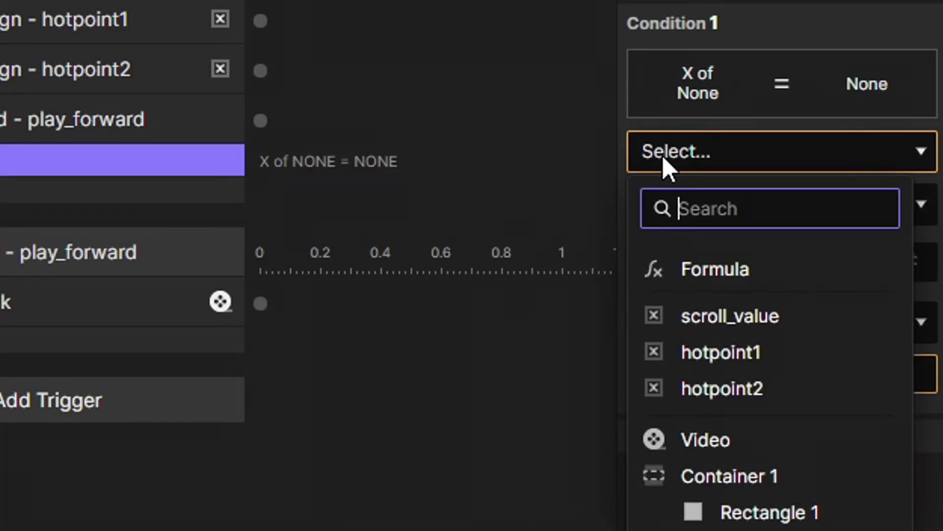
pyautogui.click(721, 326)
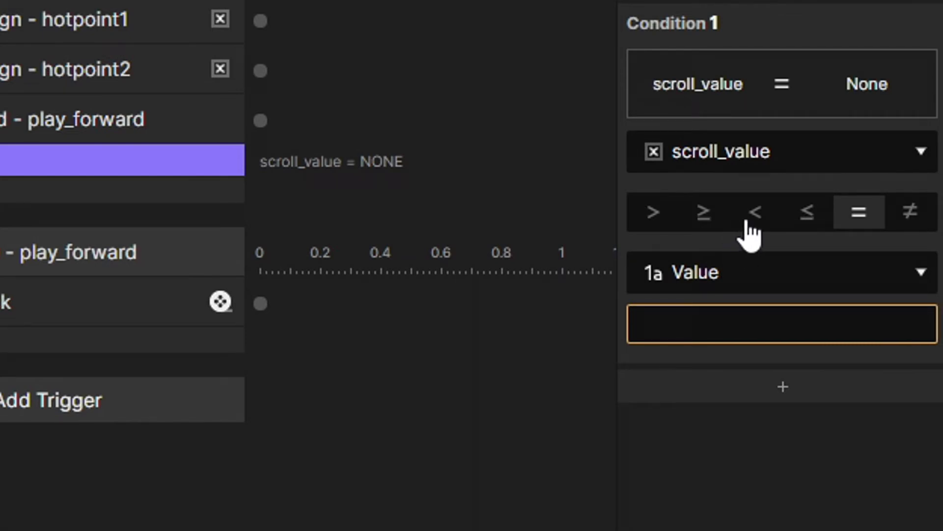
pyautogui.click(748, 222)
pyautogui.click(748, 279)
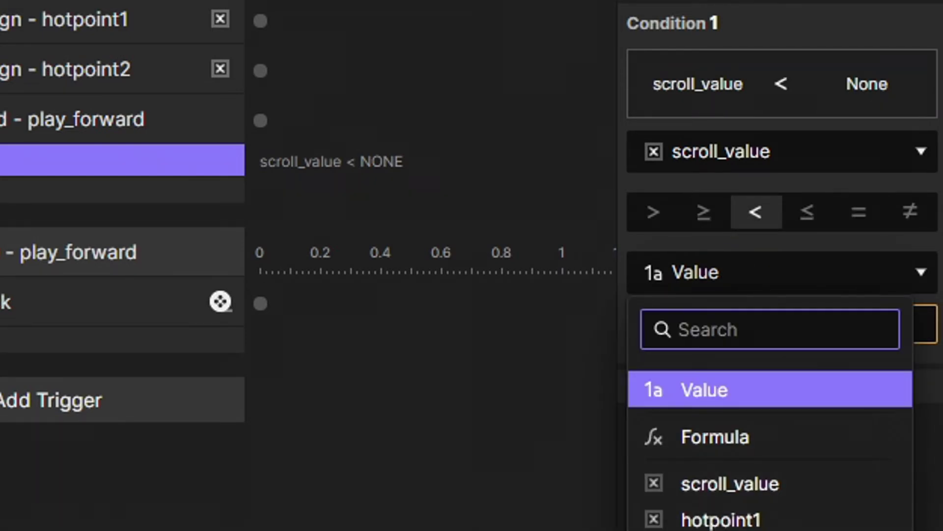
pyautogui.click(721, 530)
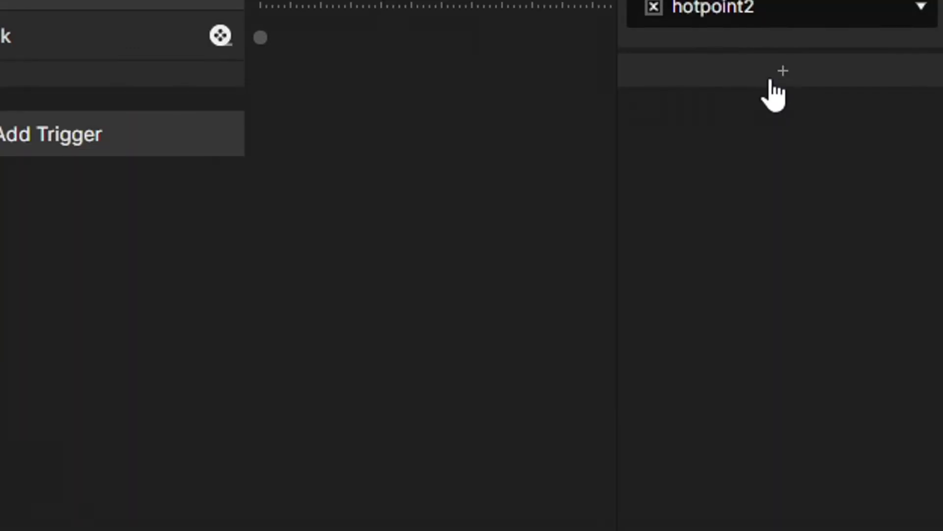
# - Add a further rule to the scroll_value < hotpoint2 condition requiring hotpoint1 > hotpoint2
pyautogui.click(781, 339)
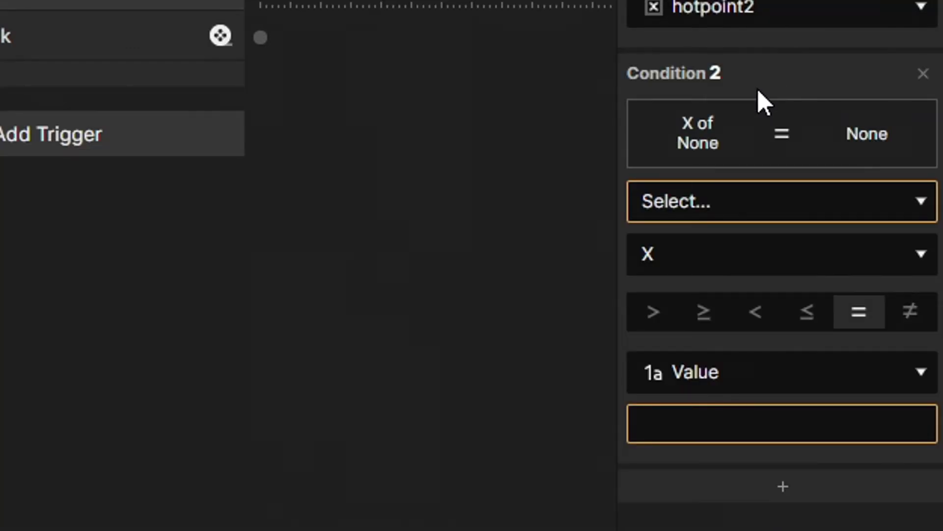
pyautogui.click(752, 209)
pyautogui.click(796, 412)
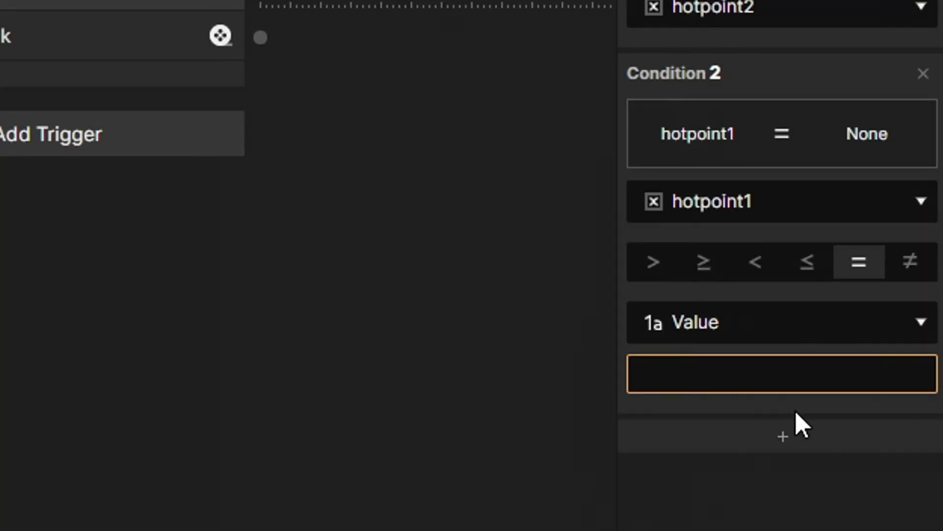
pyautogui.click(653, 263)
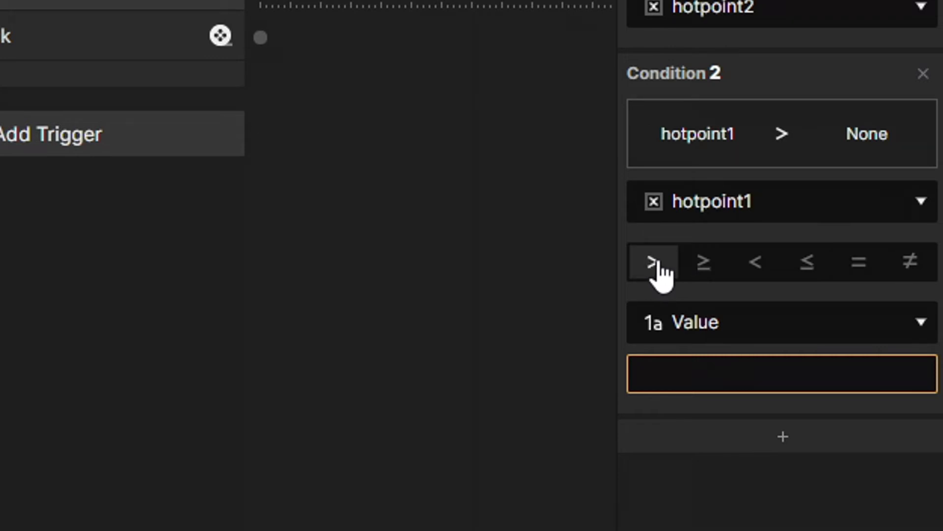
pyautogui.click(784, 337)
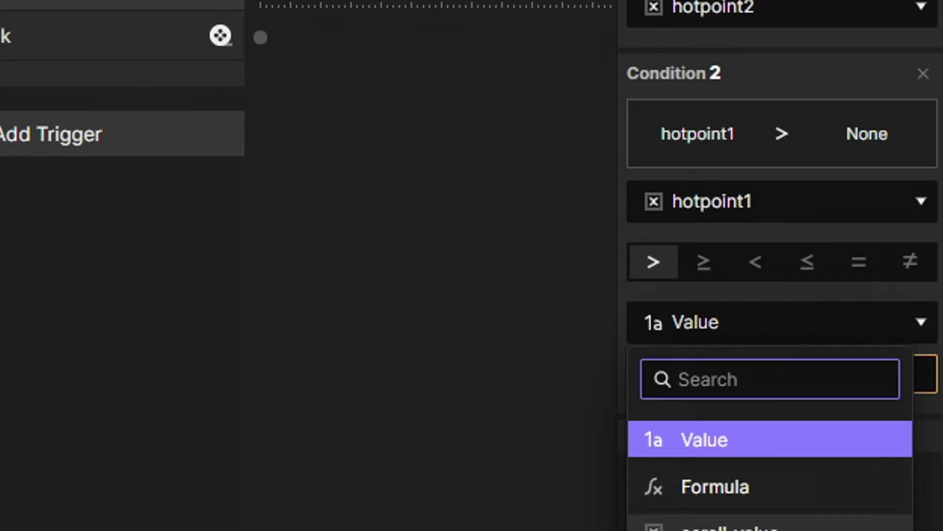
pyautogui.click(760, 519)
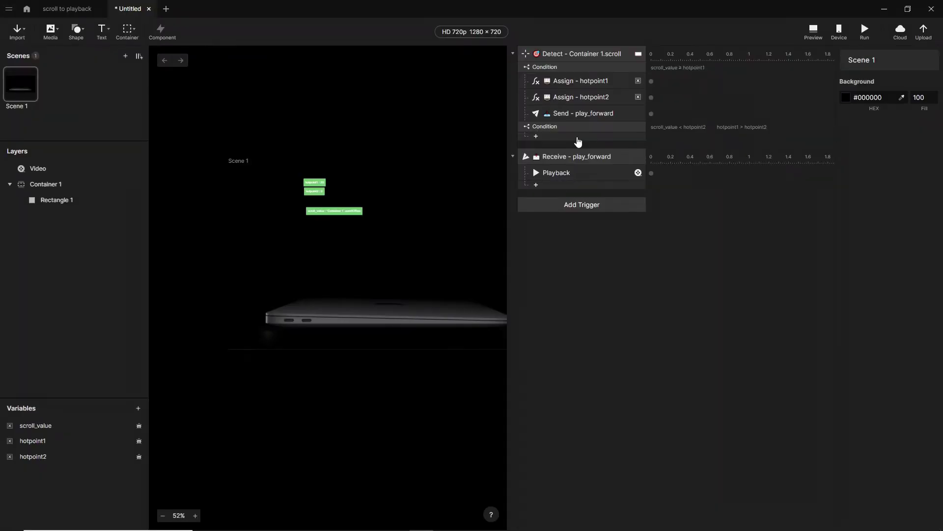
# - Add a Send response under the second condition that sends the message play_backwards to the current scene
pyautogui.click(578, 139)
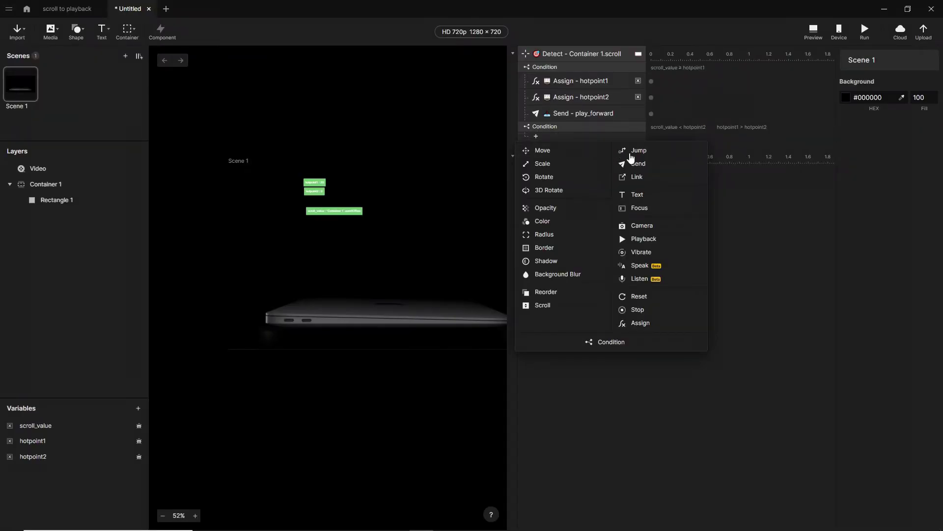
pyautogui.click(648, 165)
pyautogui.click(864, 133)
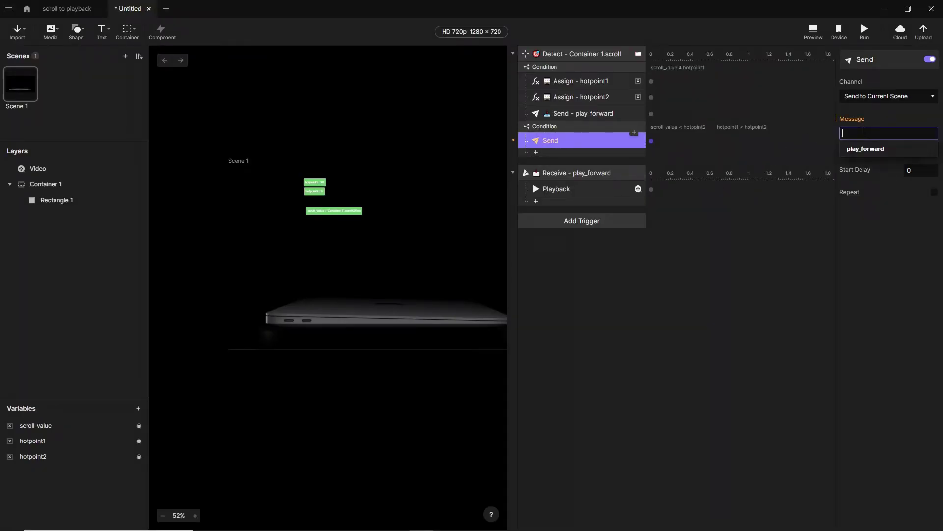
pyautogui.write('play_back')
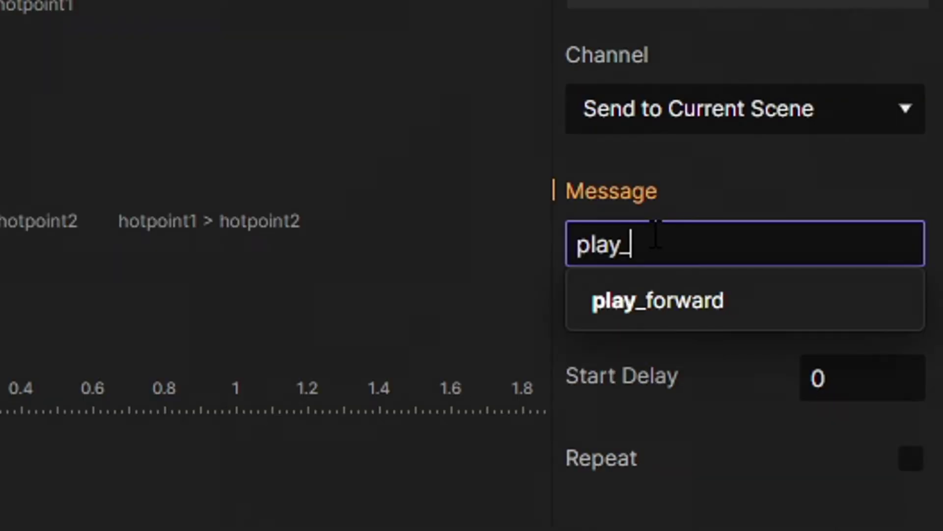
pyautogui.write('wards')
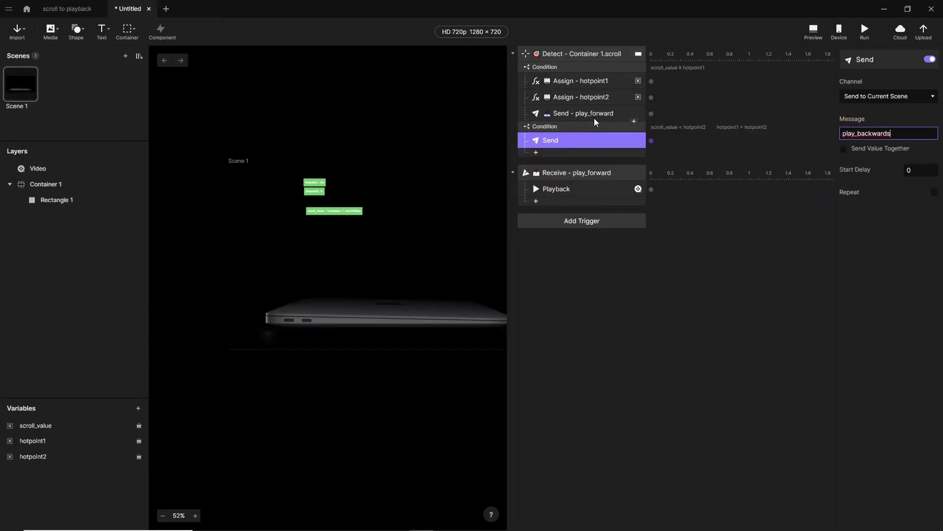
# - Rename the new Send response "Send - play_backwards" with a leading emoji
pyautogui.click(556, 138)
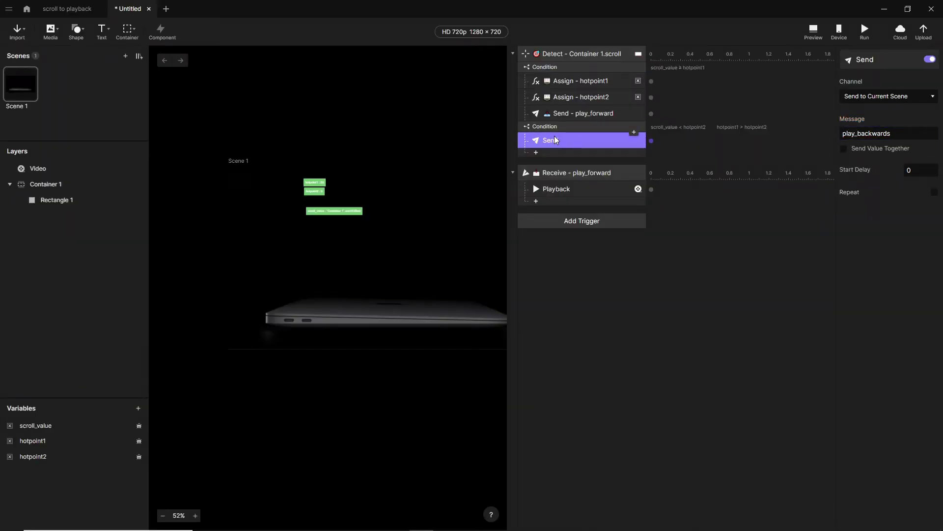
pyautogui.doubleClick(557, 140)
pyautogui.write('- play_backwards')
pyautogui.press('Return')
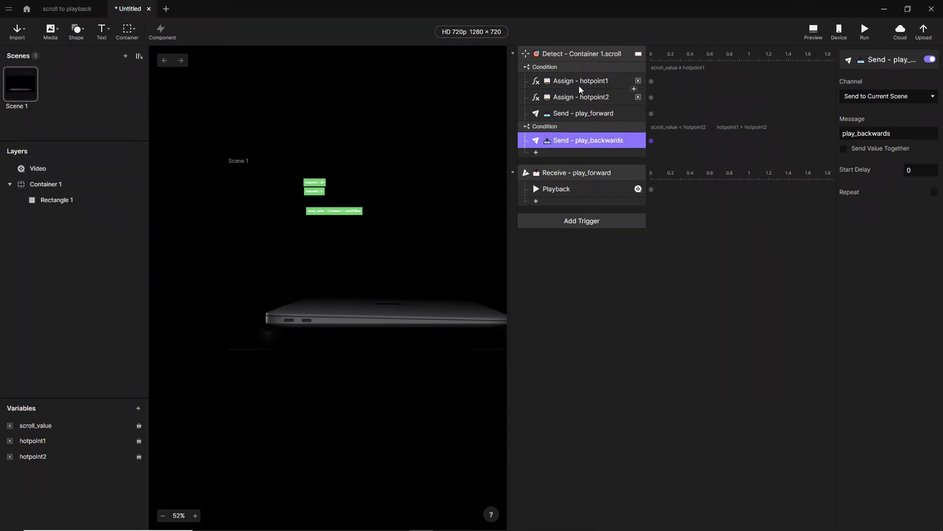
# - Copy the Assign - hotpoint1 and Assign - hotpoint2 responses into the second condition, above Send - play_backwards
pyautogui.click(579, 86)
pyautogui.keyDown('shift'); pyautogui.click(581, 97); pyautogui.keyUp('shift')
pyautogui.hotkey('ctrl', 'c')
pyautogui.hotkey('ctrl', 'v')
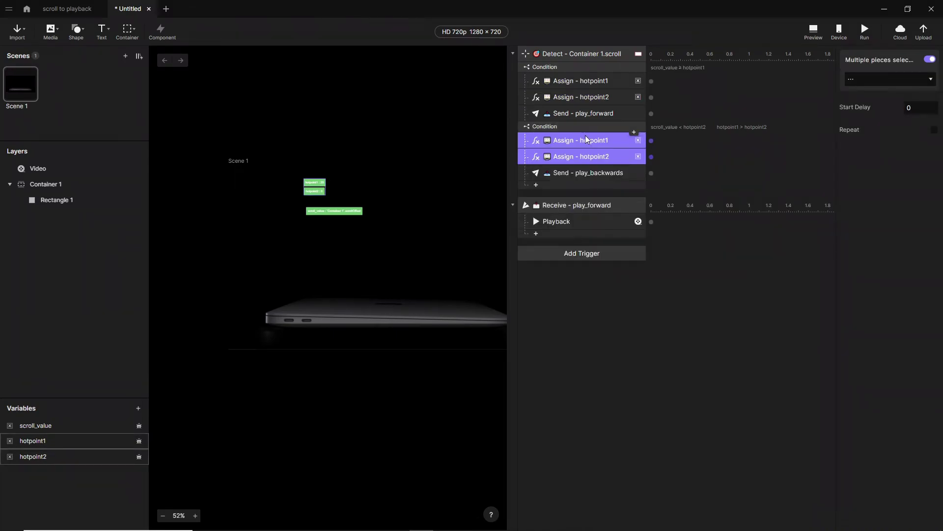
# - Set the formula of the copied Assign - hotpoint1 response under the second condition to hotpoint1-20
pyautogui.click(588, 141)
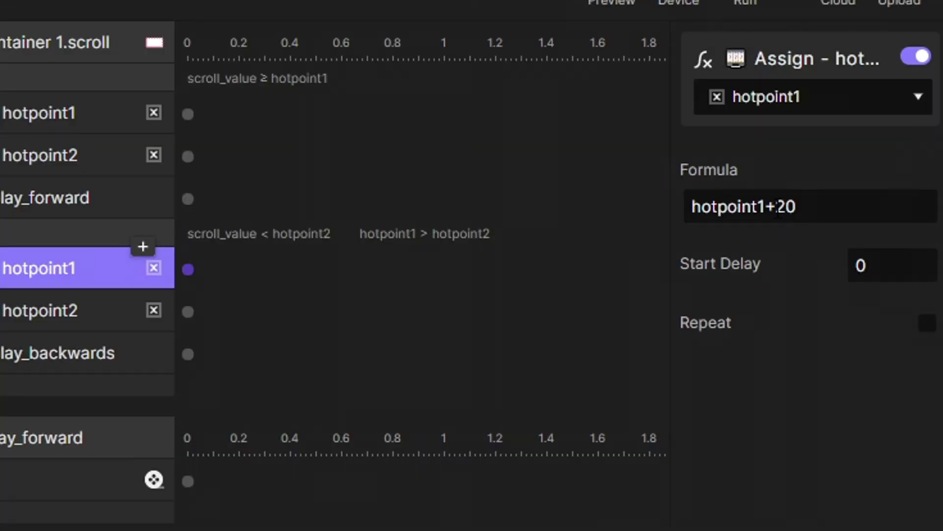
pyautogui.click(878, 117)
pyautogui.press('BackSpace')
pyautogui.write('-')
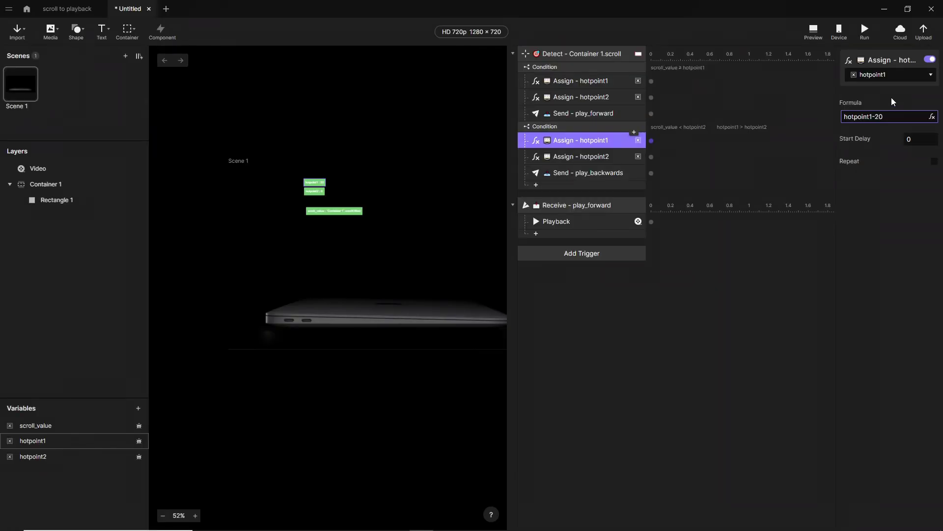
pyautogui.press('Return')
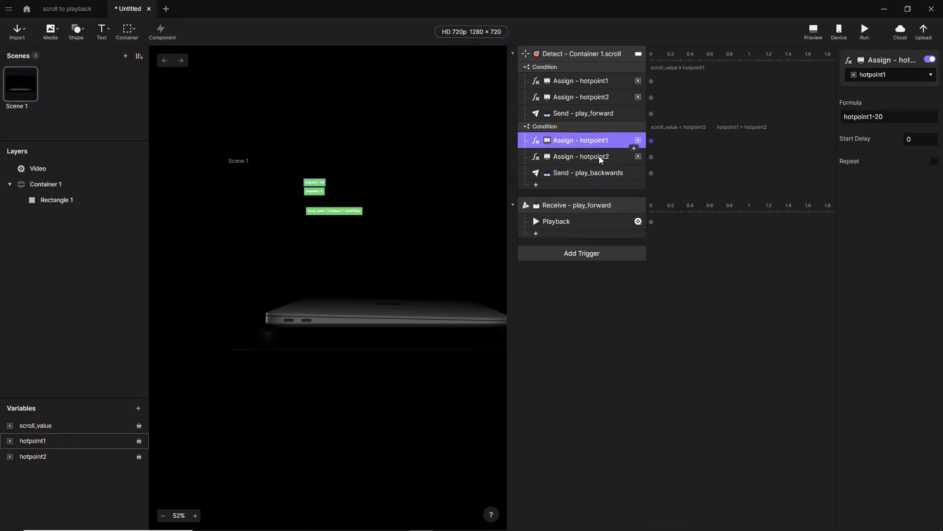
# - Add a Receive trigger that listens for the play_backwards message from the current scene
pyautogui.click(590, 254)
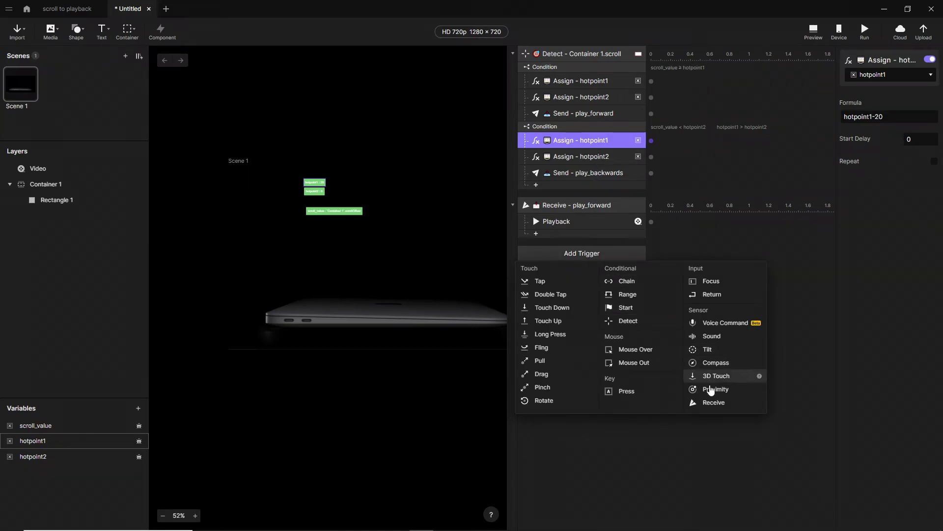
pyautogui.click(715, 403)
pyautogui.click(873, 135)
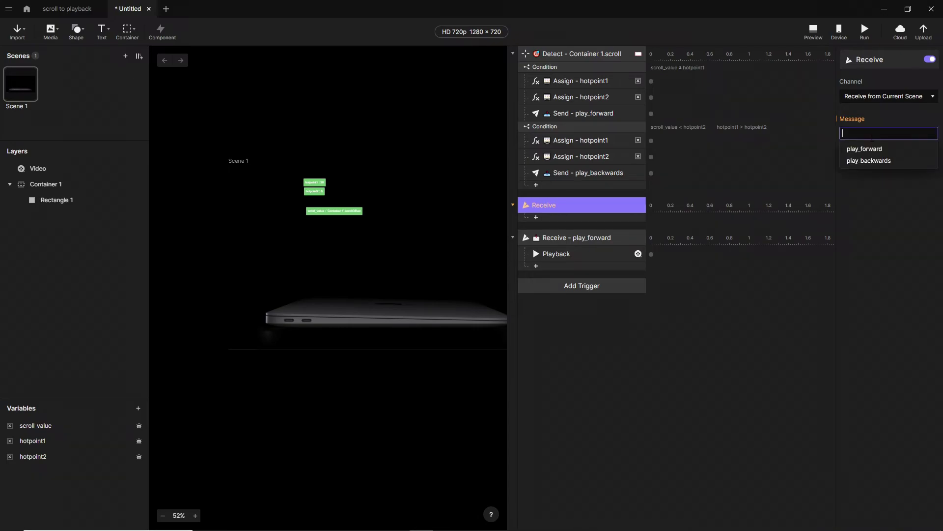
pyautogui.click(877, 162)
# - Rename the new Receive trigger "Receive - play_backwards" with a leading emoji
pyautogui.doubleClick(565, 203)
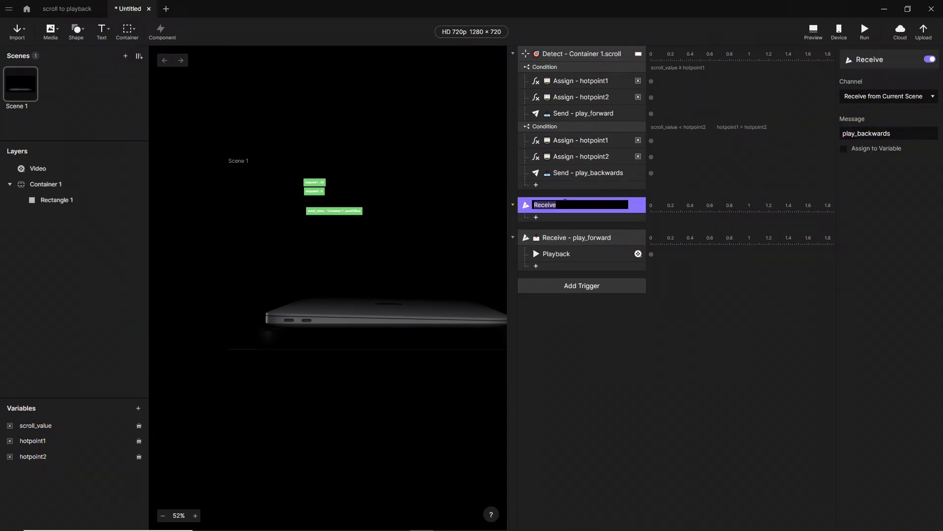
pyautogui.press('End')
pyautogui.write('- play_backwards')
pyautogui.press('Return')
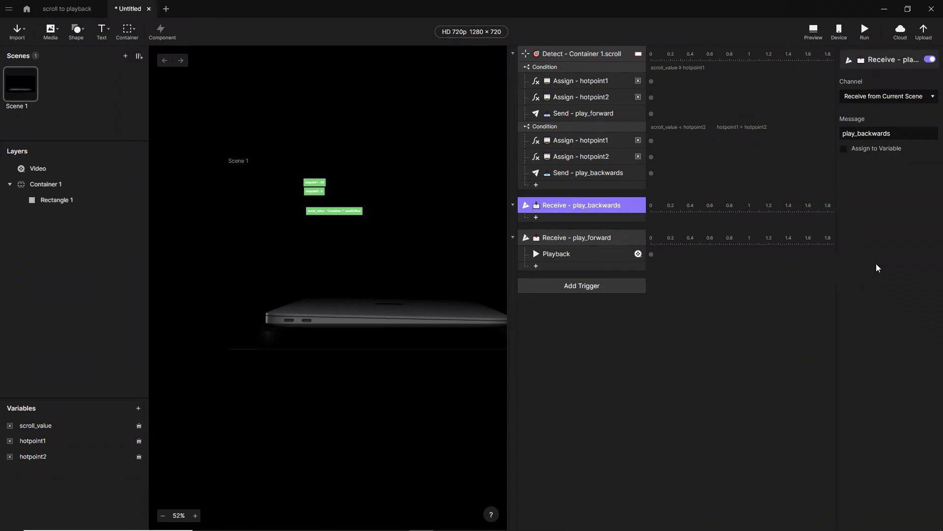
# - Add a Playback response for the Video layer under Receive - play_backwards and set its action to Seek
pyautogui.click(581, 219)
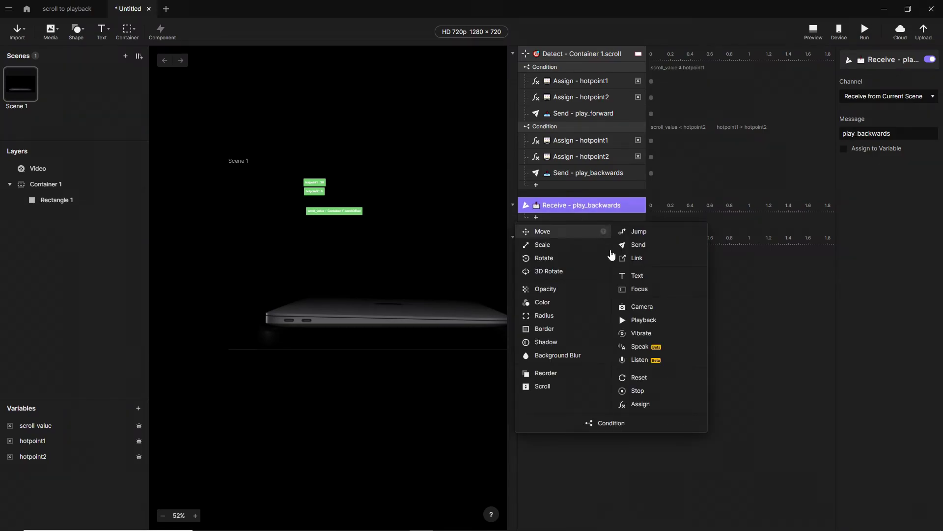
pyautogui.click(646, 320)
pyautogui.click(863, 79)
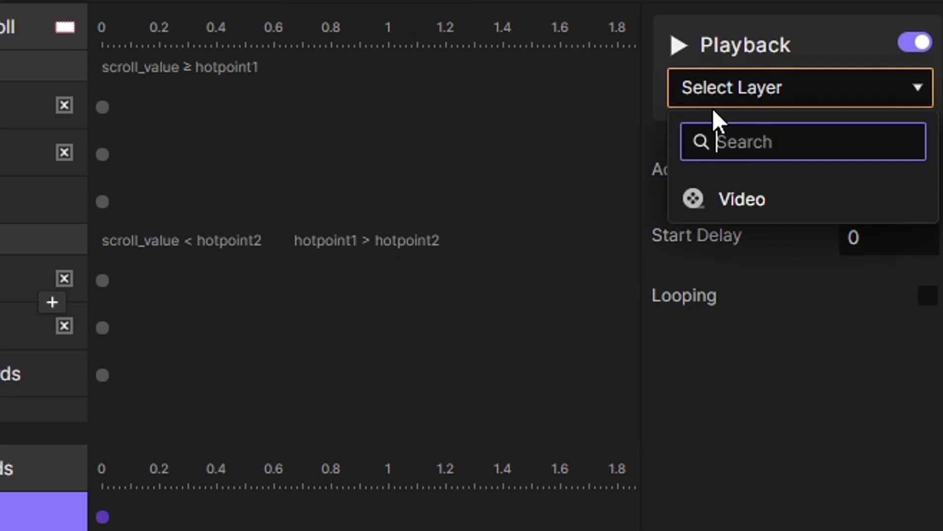
pyautogui.click(866, 113)
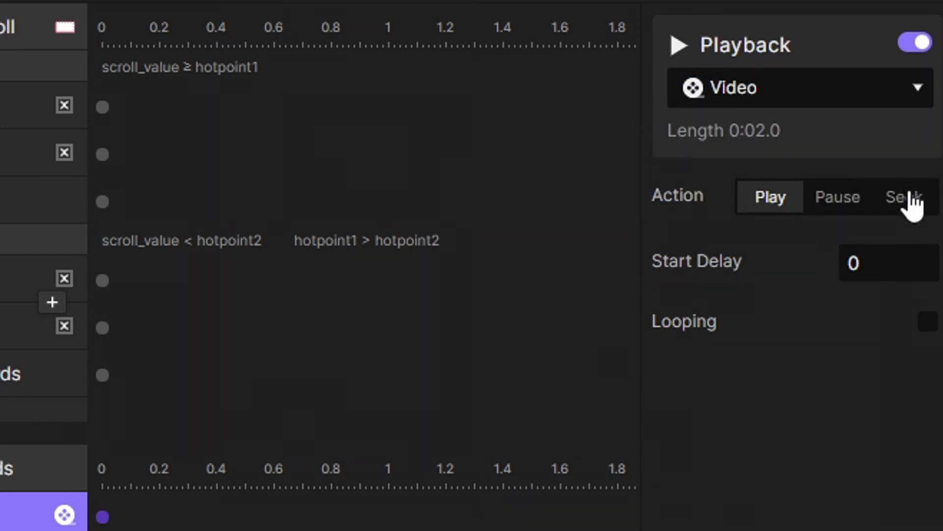
pyautogui.click(907, 198)
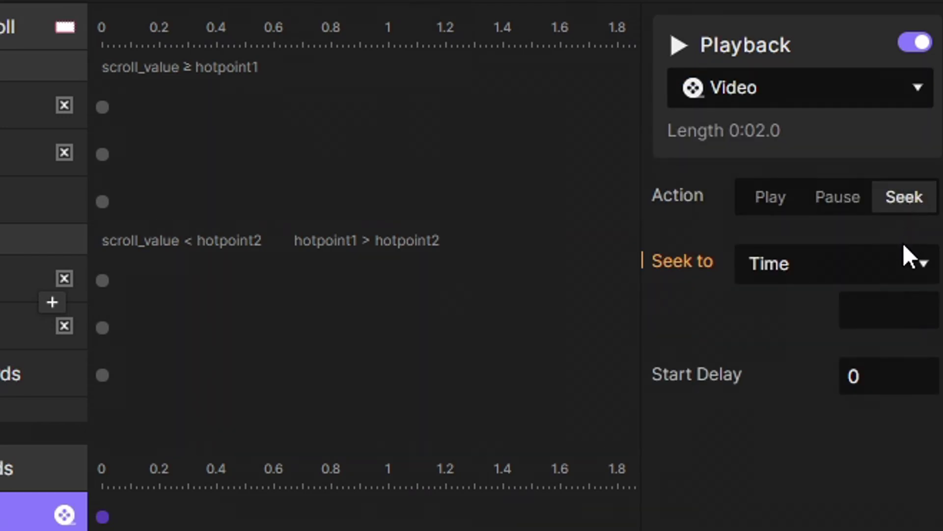
# - Make the play_backwards Playback response seek by formula, using `Video`.currentTime - 0.1
pyautogui.click(893, 305)
pyautogui.click(864, 292)
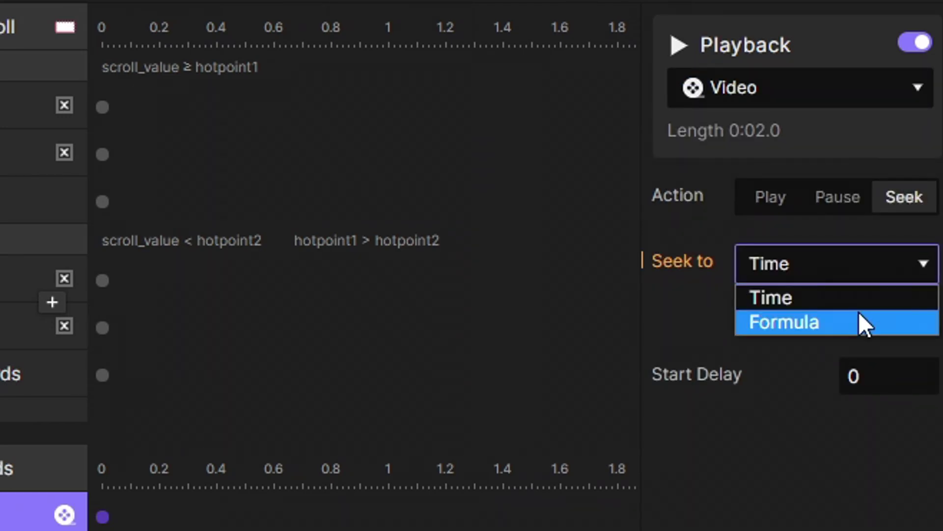
pyautogui.click(860, 314)
pyautogui.click(884, 308)
pyautogui.click(921, 310)
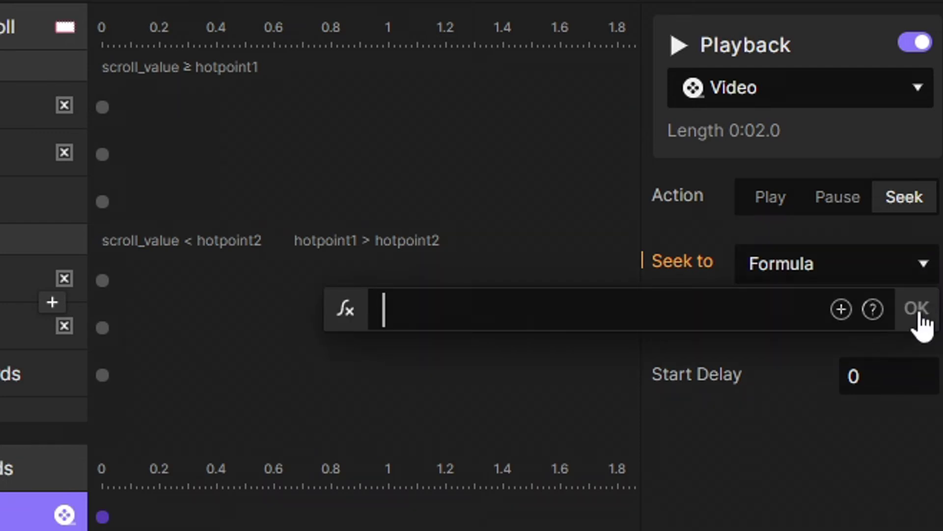
pyautogui.click(842, 311)
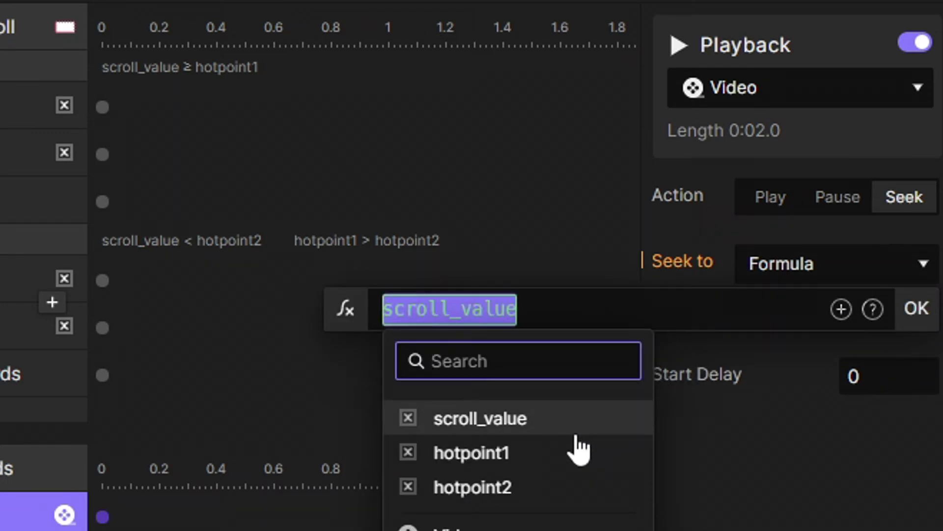
pyautogui.click(536, 527)
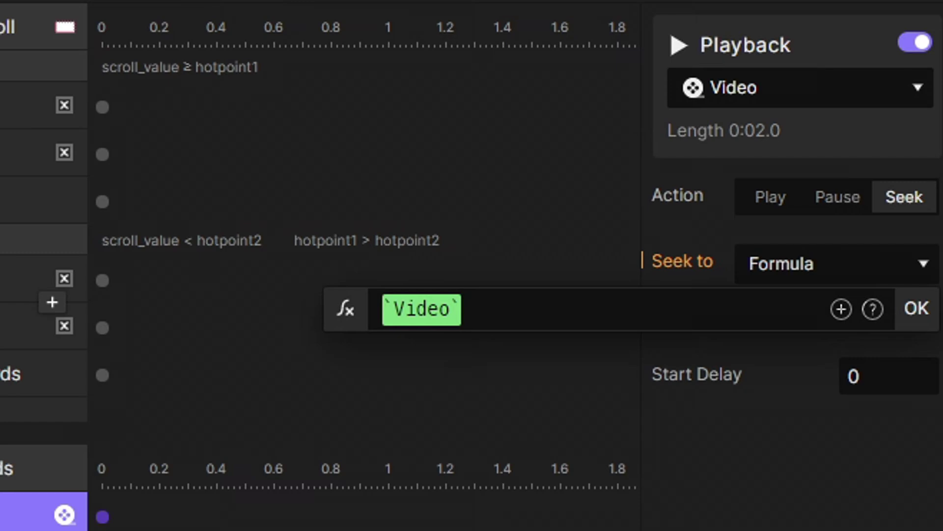
pyautogui.write('.cur')
pyautogui.click(450, 347)
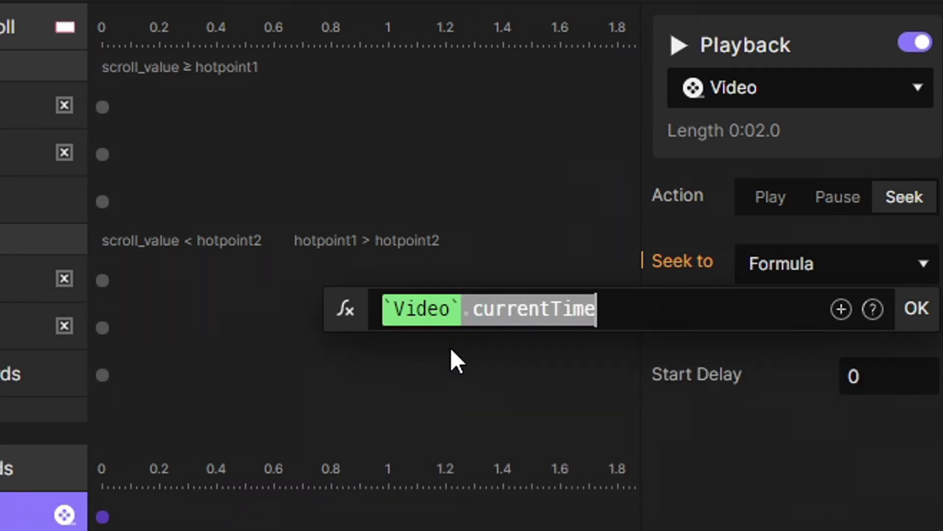
pyautogui.write('- 0.1')
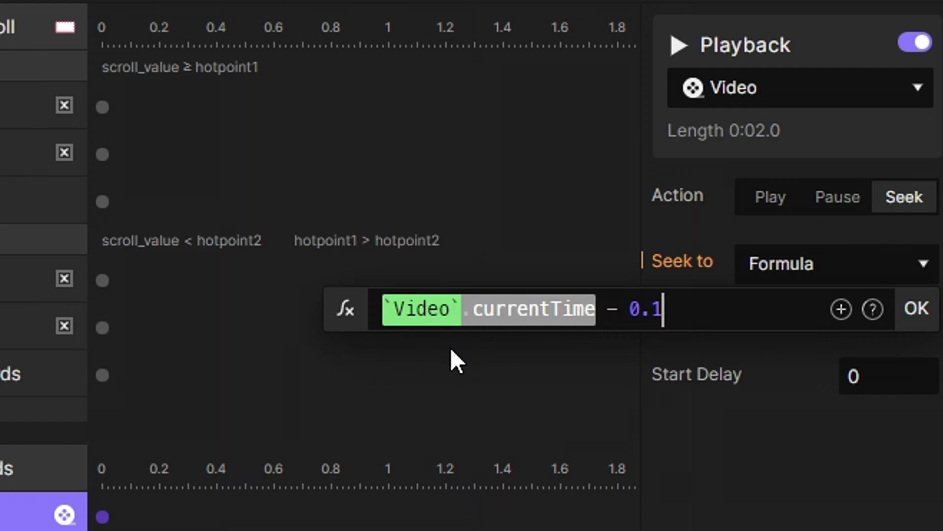
pyautogui.press('Return')
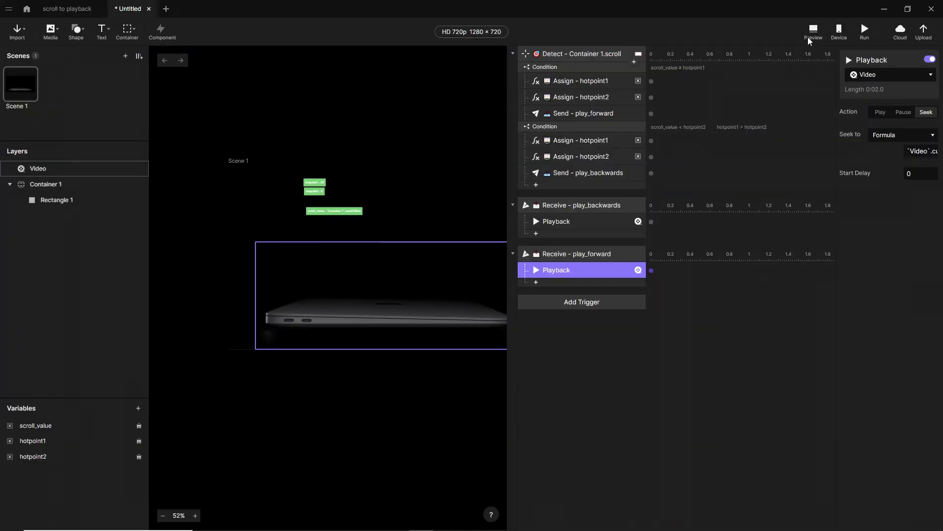
# - Preview the prototype and scroll the container forward and backward to test the laptop video's playback
pyautogui.click(814, 31)
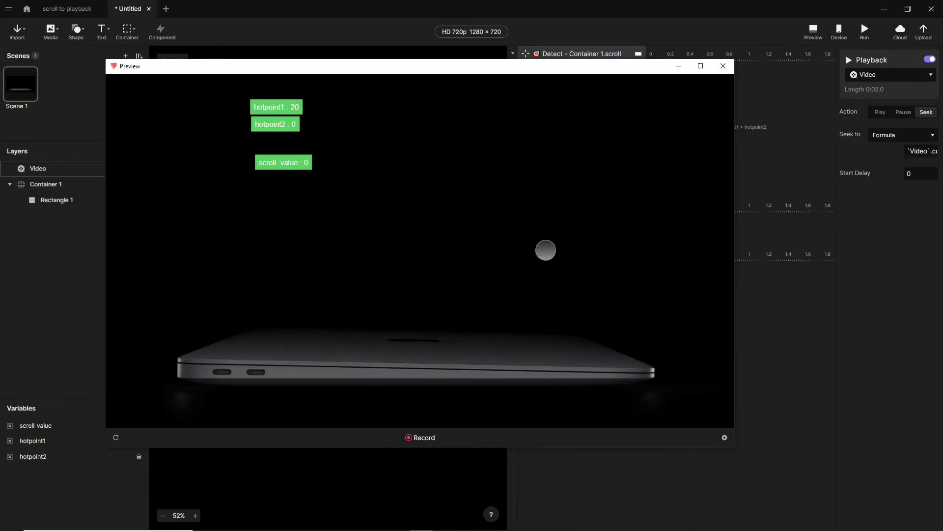
pyautogui.scroll(-2, 545, 249)
pyautogui.scroll(2, 533, 214)
pyautogui.moveTo(539, 243); pyautogui.dragTo(492, 157)
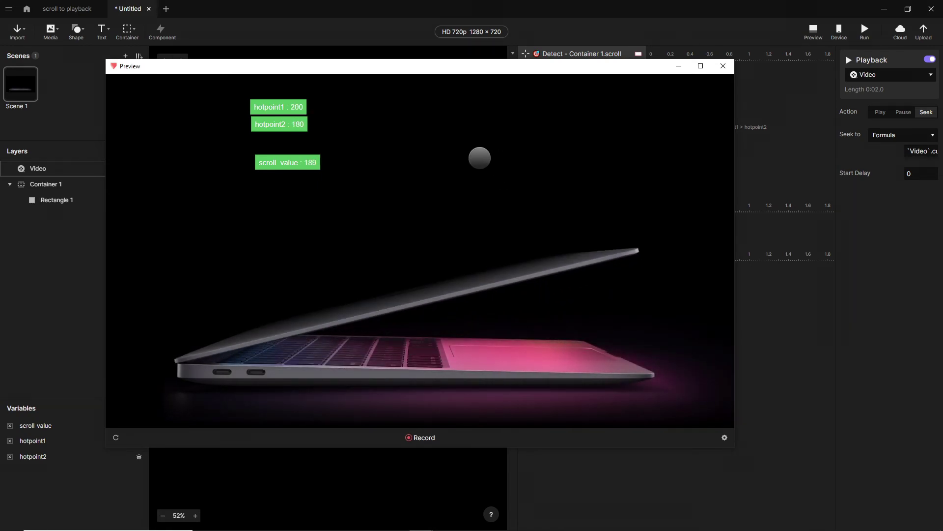
# - Move the preview window clear of the scroll conditions and scroll back gradually, comparing scroll_value with hotpoint1 and hotpoint2
pyautogui.moveTo(320, 73); pyautogui.dragTo(325, 186)
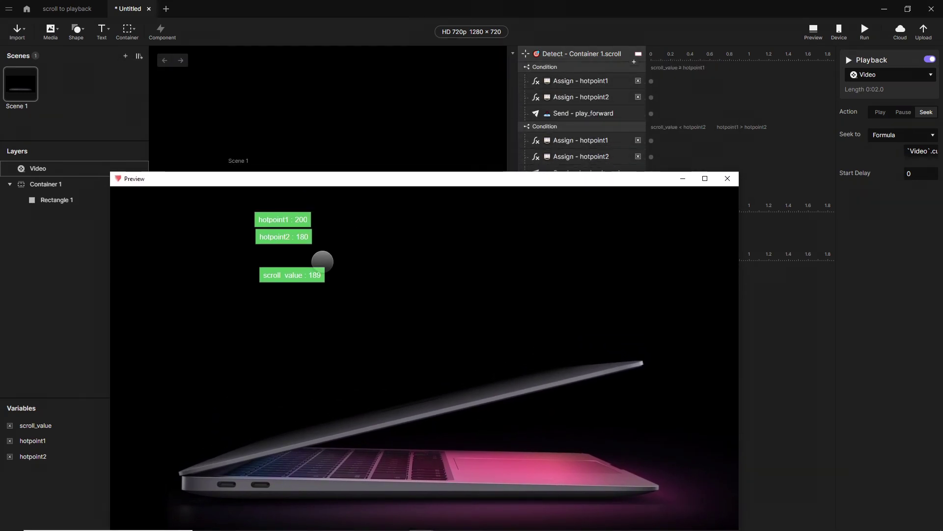
pyautogui.moveTo(308, 272); pyautogui.dragTo(306, 265)
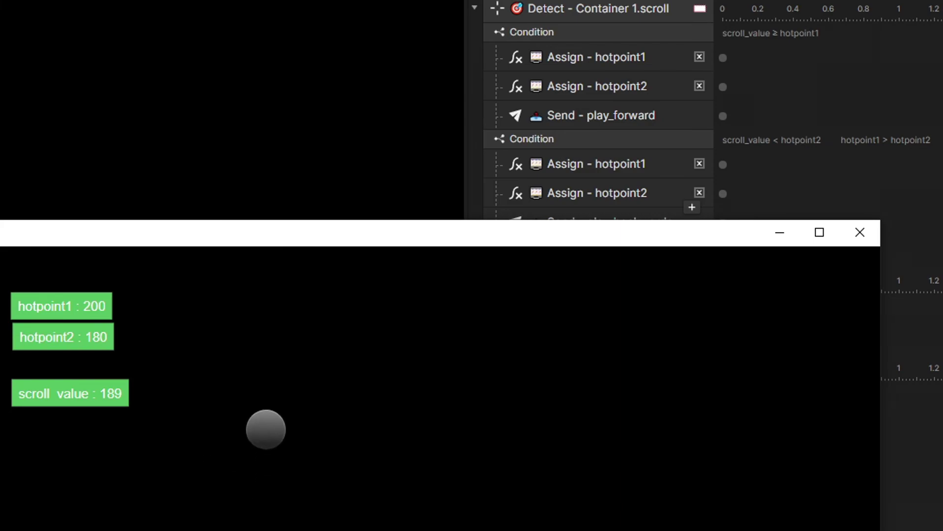
pyautogui.scroll(2, 262, 428)
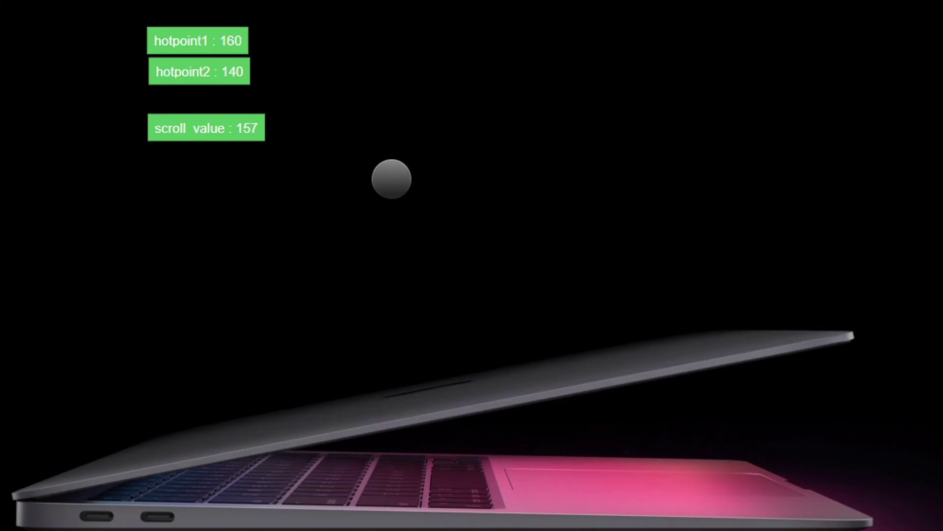
pyautogui.scroll(2, 379, 118)
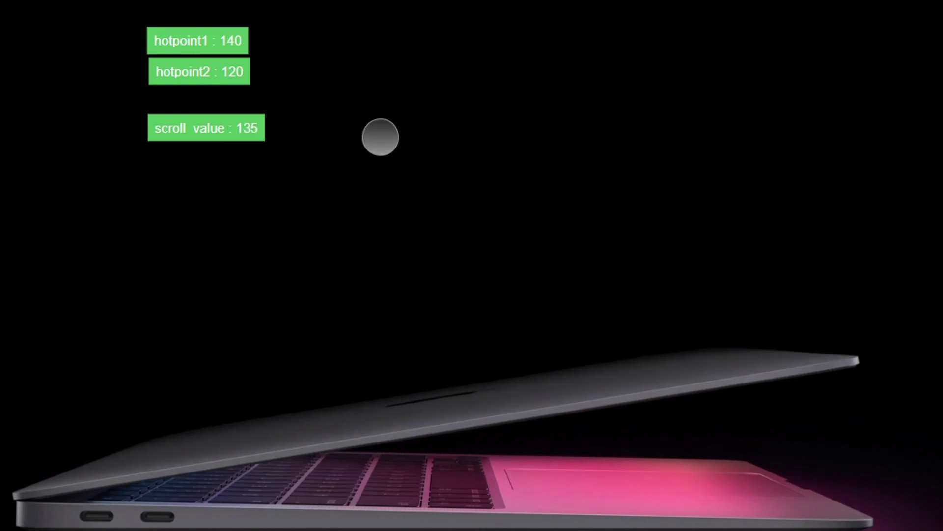
pyautogui.scroll(1, 379, 138)
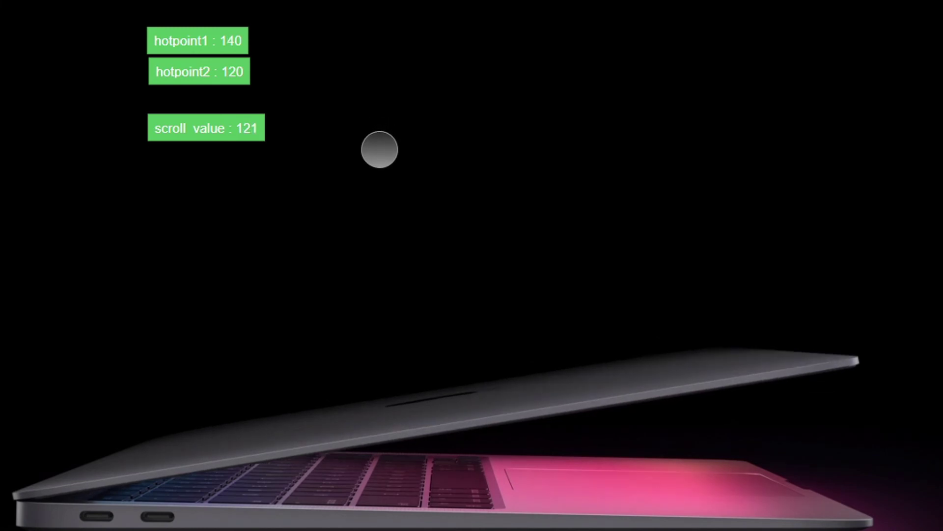